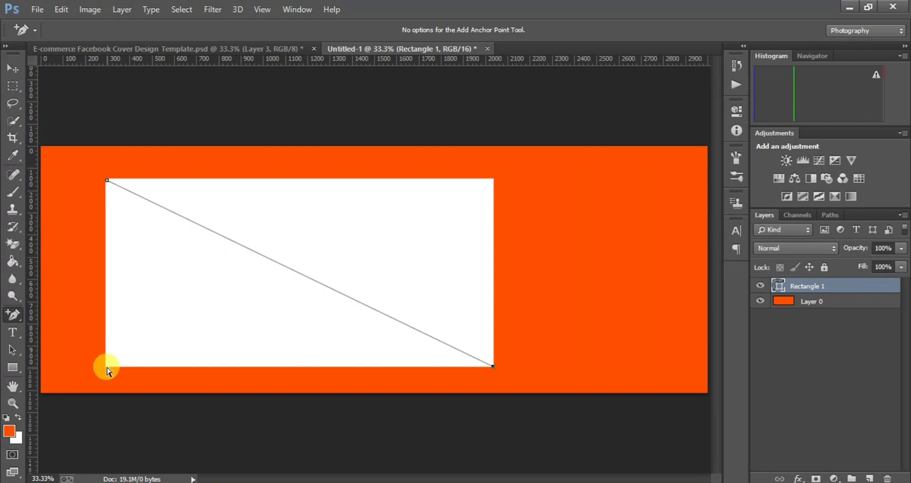
Close the pen path into a triangle through the white rectangle's bottom-left and top-left corners
key("o")
key("i")
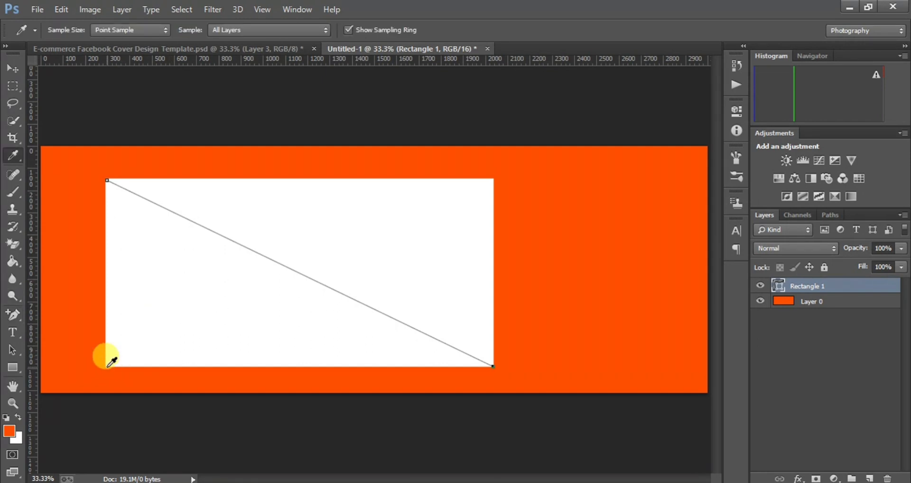
right_click(12, 315)
left_click(59, 312)
left_click(106, 365)
left_click(107, 180)
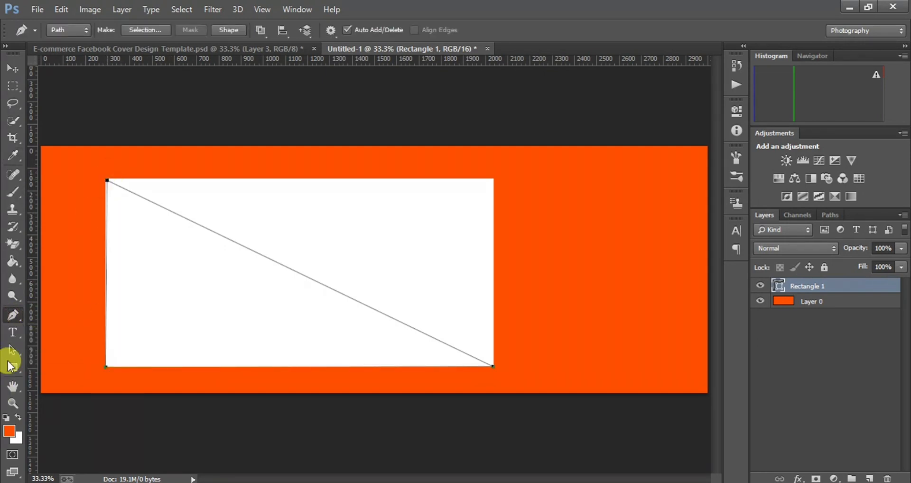
Add an anchor point at the middle of the path's diagonal and pull it down-left to form an inward curve
right_click(11, 315)
left_click(75, 338)
left_click_drag(295, 271, 244, 296)
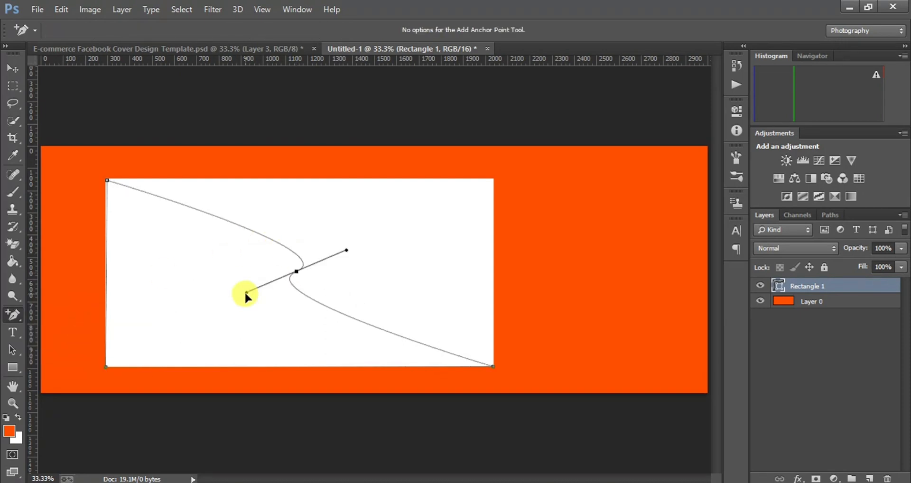
key("ctrl+z")
left_click(292, 269)
right_click(17, 319)
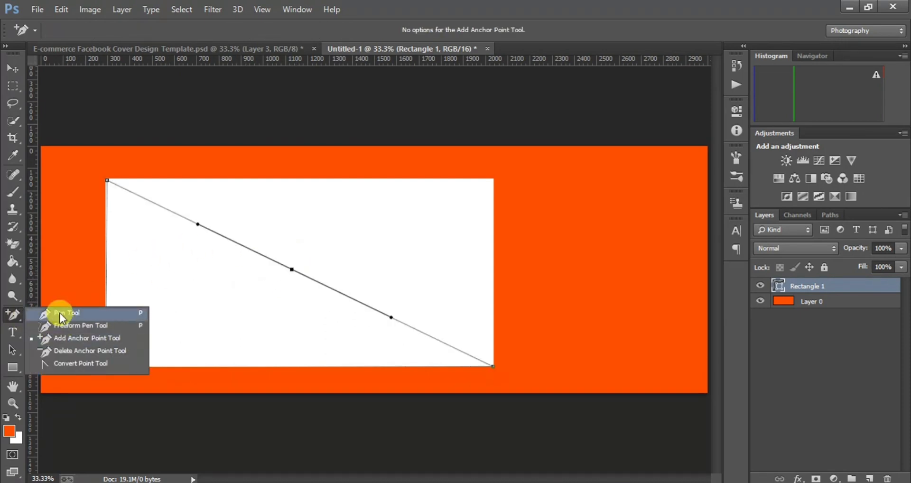
left_click(86, 339)
left_click_drag(291, 269, 257, 298)
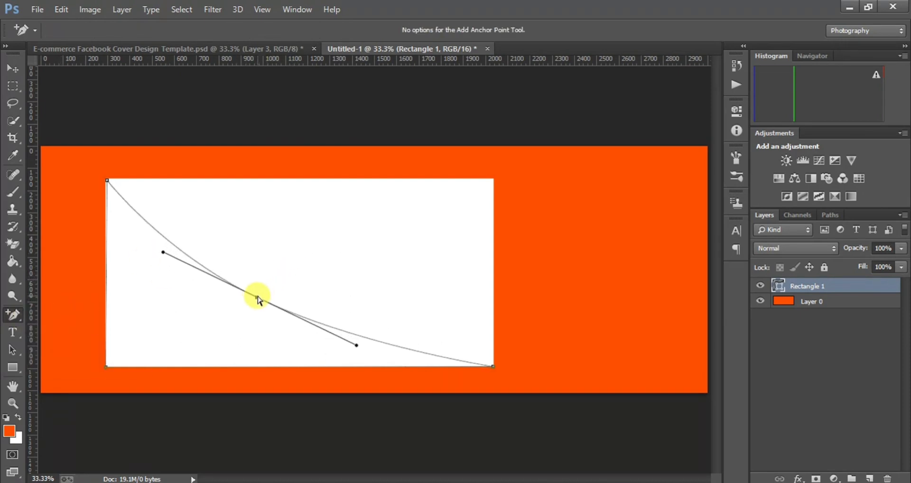
Convert the curved path into a selection
right_click(250, 313)
left_click(332, 223)
key("Return")
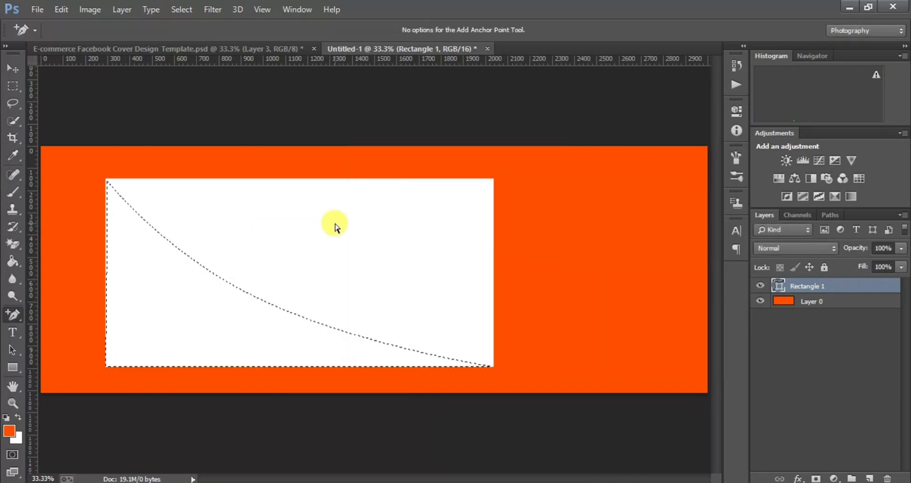
key("ctrl+j")
left_click(760, 301)
left_click(761, 286)
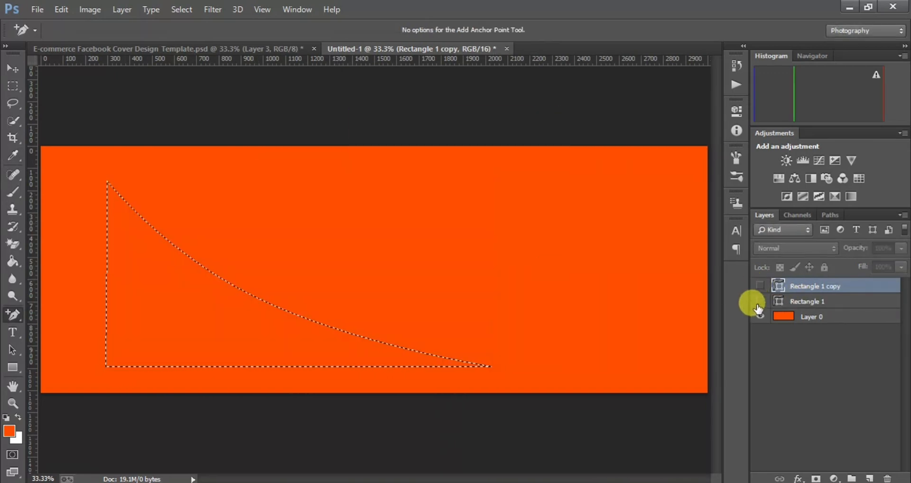
left_click(760, 302)
left_click(761, 286)
left_click(763, 301)
left_click(763, 302)
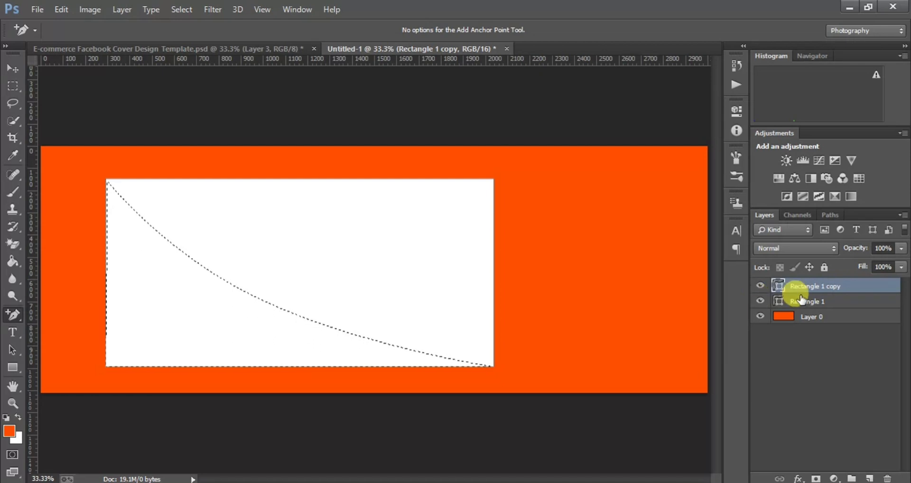
key("Delete")
Create a new layer and paint the curved selection black with the Brush tool
left_click(869, 478)
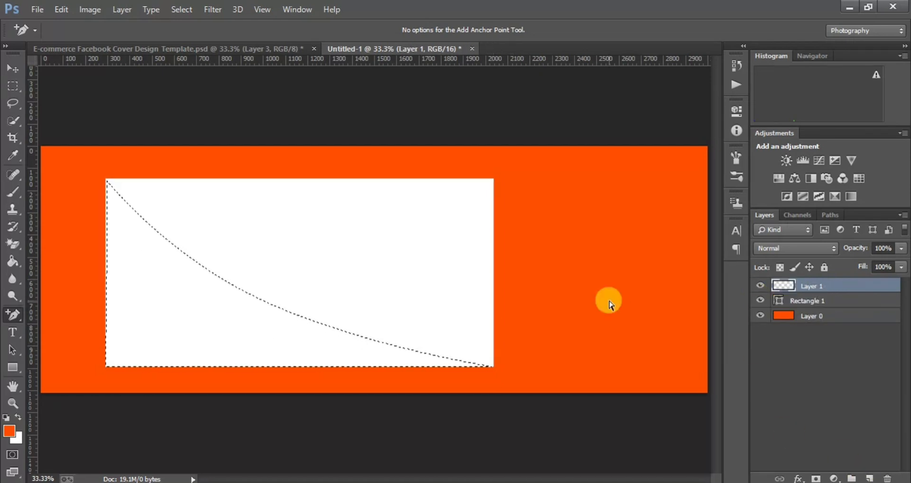
left_click(12, 192)
left_click(13, 433)
left_click_drag(636, 237, 436, 428)
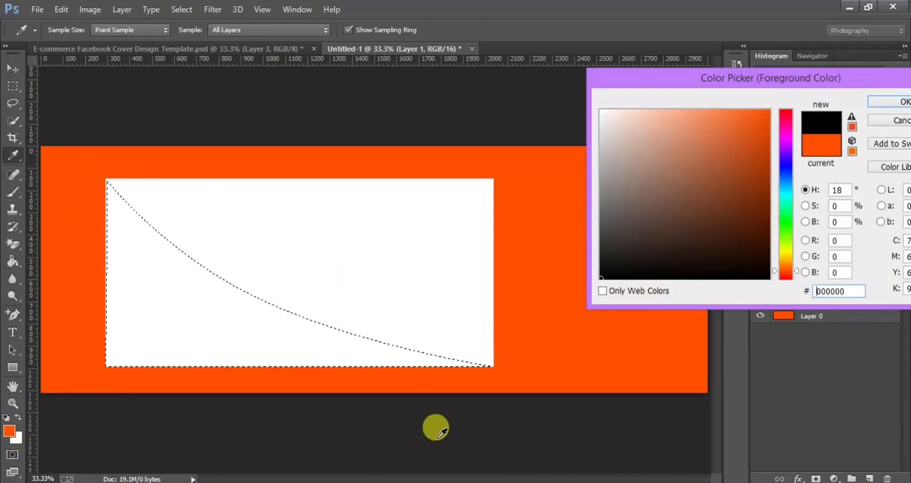
left_click(898, 101)
mouse_move(348, 325)
left_mouse_down()
mouse_move(264, 279)
mouse_move(165, 287)
mouse_move(329, 392)
left_mouse_up()
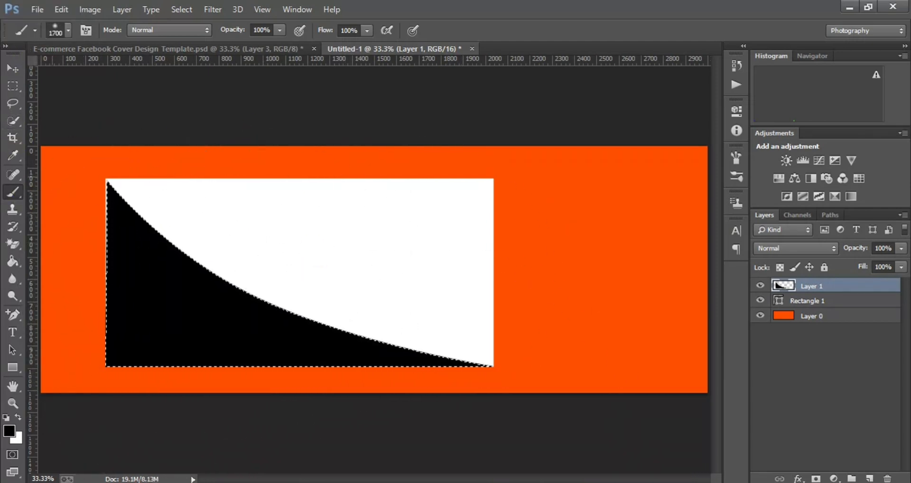
Deselect the painted area and move the Rectangle 1 layer beneath Layer 0
key("ctrl+d")
key("v")
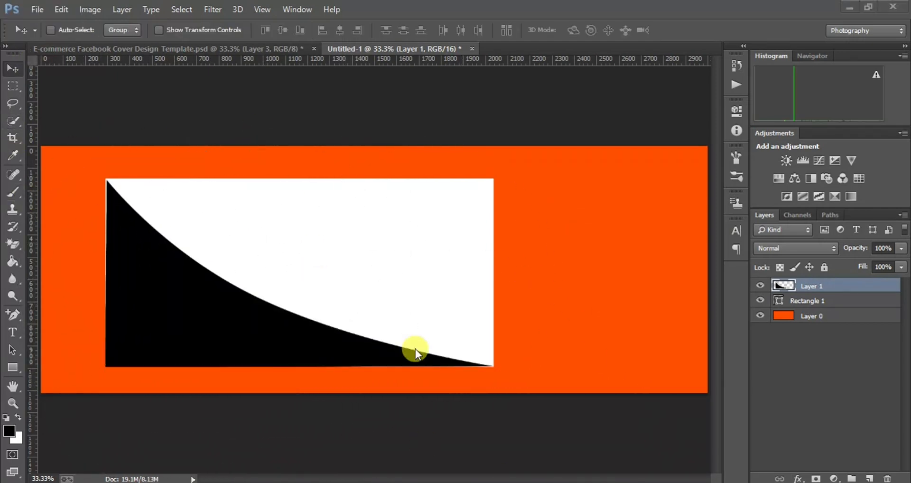
left_click_drag(766, 300, 769, 334)
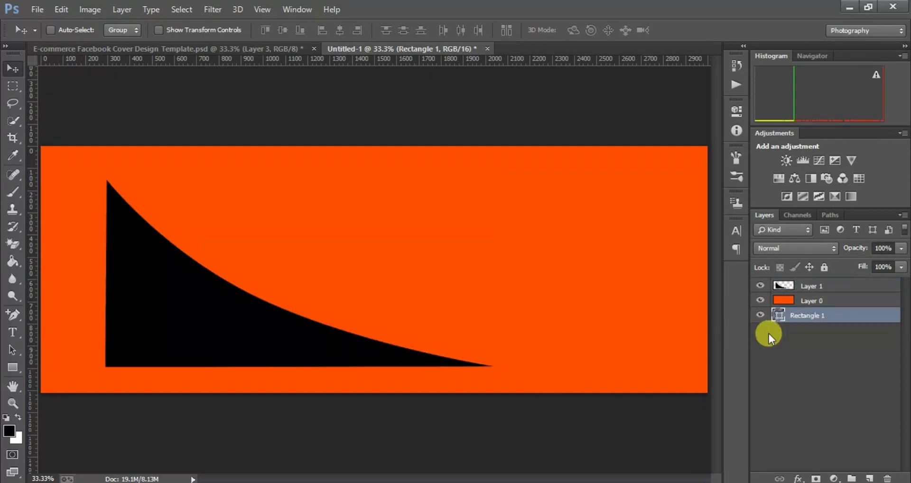
Move the black curved shape on Layer 1 into the canvas's lower-left corner and duplicate its layer
left_click(797, 284)
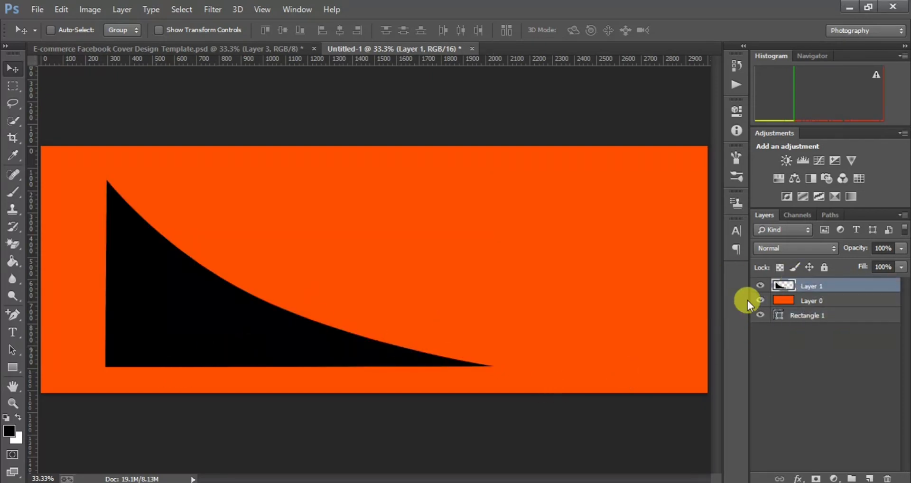
left_click_drag(331, 373, 191, 378)
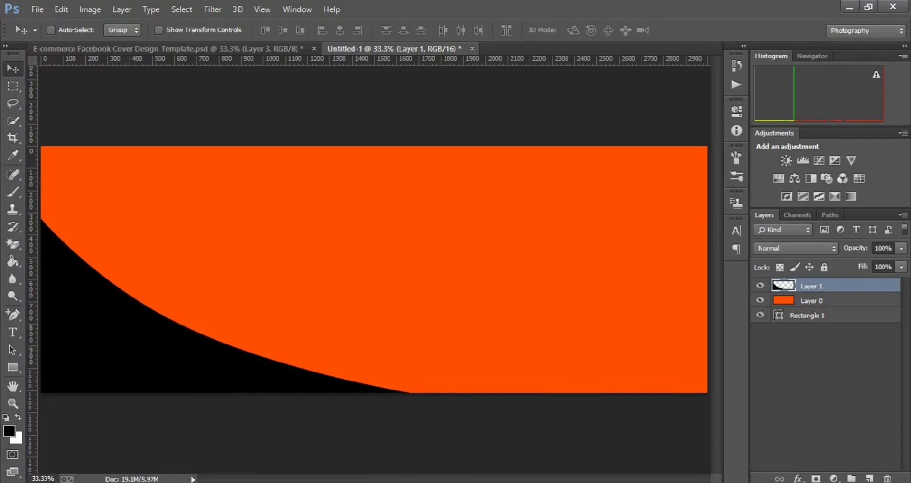
key("ctrl+j")
double_click(861, 286)
double_click(862, 285)
left_click(504, 241)
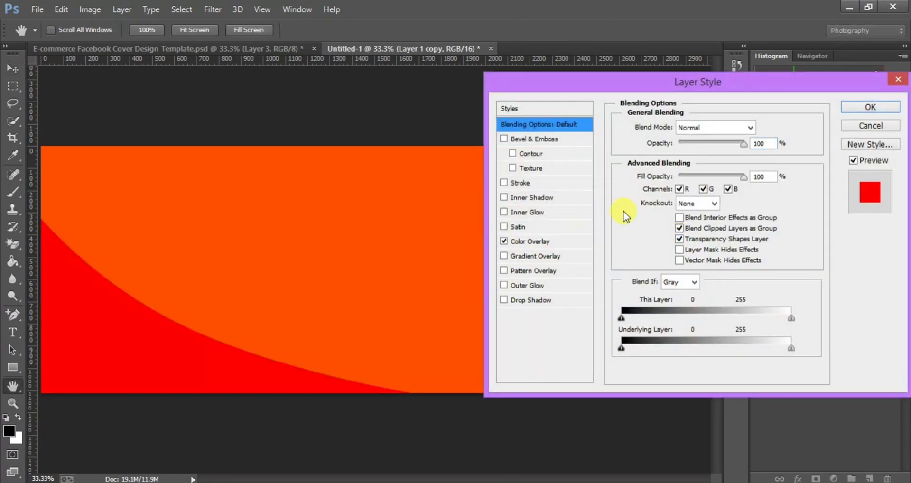
left_click(545, 242)
left_click(861, 127)
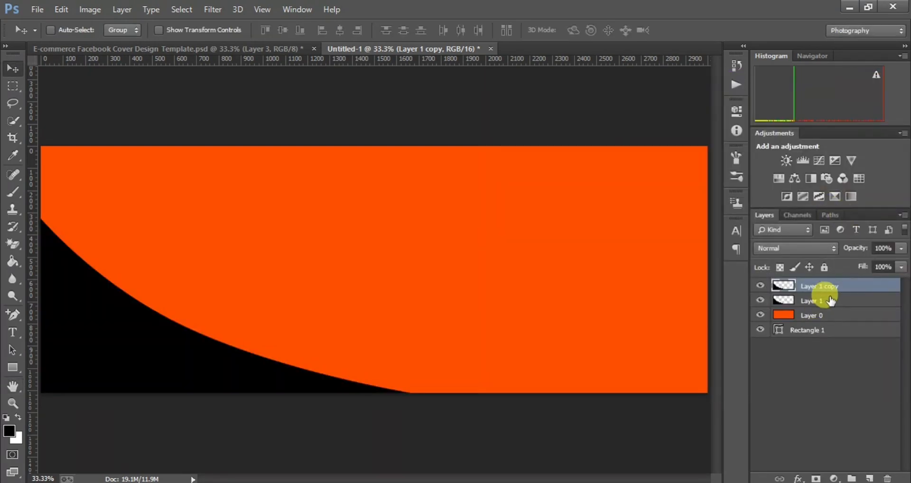
Apply a white Color Overlay to the curved shape on Layer 1
double_click(774, 234)
left_click(533, 241)
left_click(760, 127)
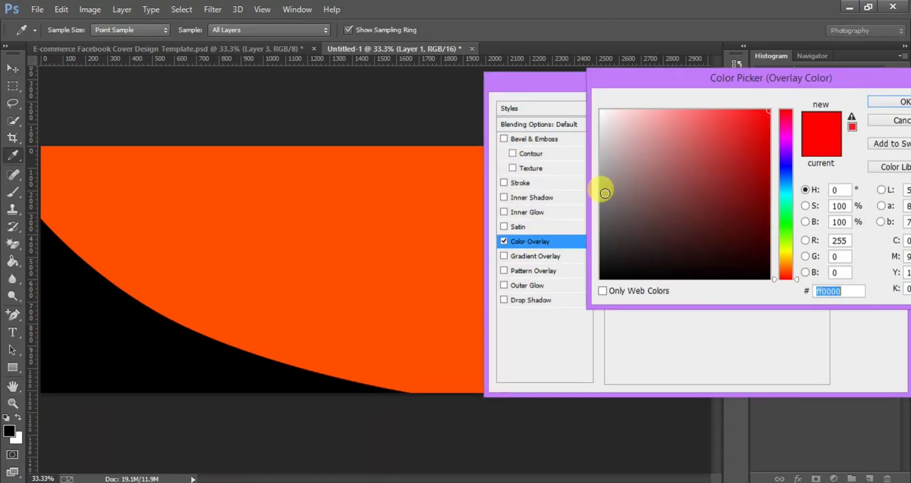
left_click_drag(601, 189, 539, 18)
key("Return")
key("Return")
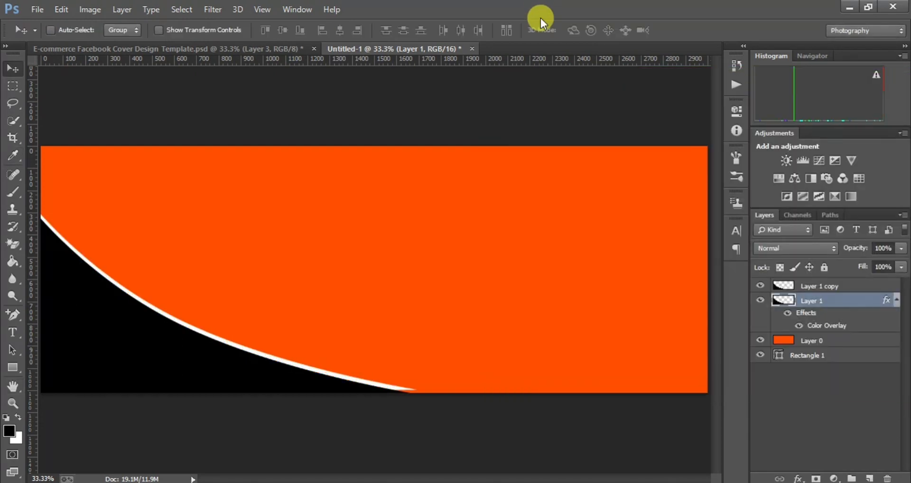
Rotate the white Layer 1 shape about 2.11° so it forms a tapering stripe along the black curve, and collapse its effects
key("ctrl+t")
left_click_drag(433, 180, 435, 187)
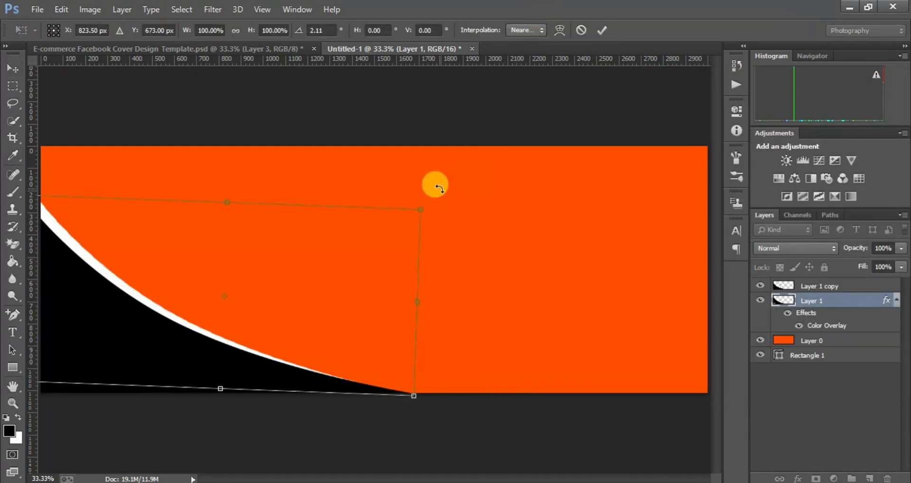
key("Return")
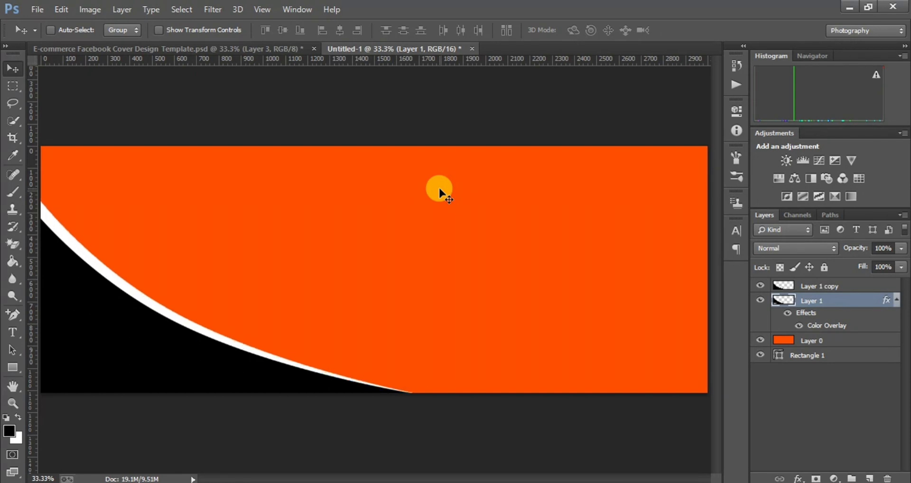
left_click(896, 300)
Paint a soft ffa508 glow on the right part of the banner on a new layer above Layer 1 copy, using a 1000 px brush
left_click(859, 286)
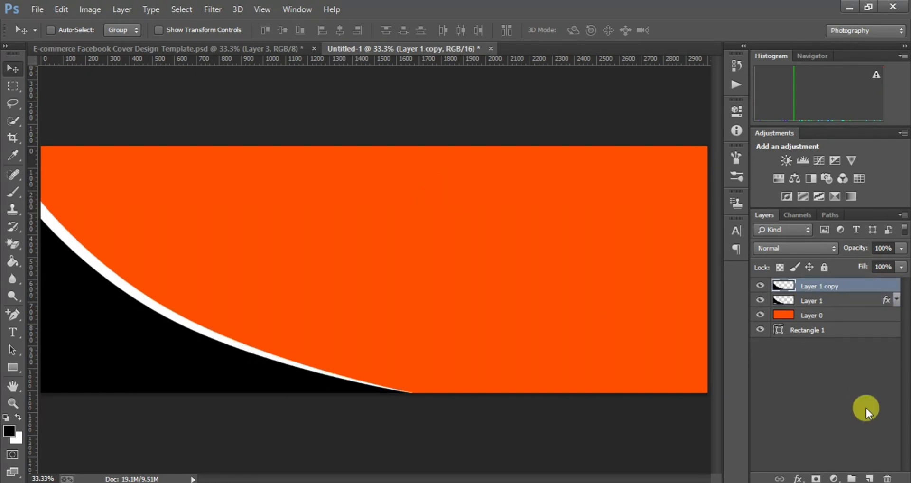
left_click(869, 478)
key("b")
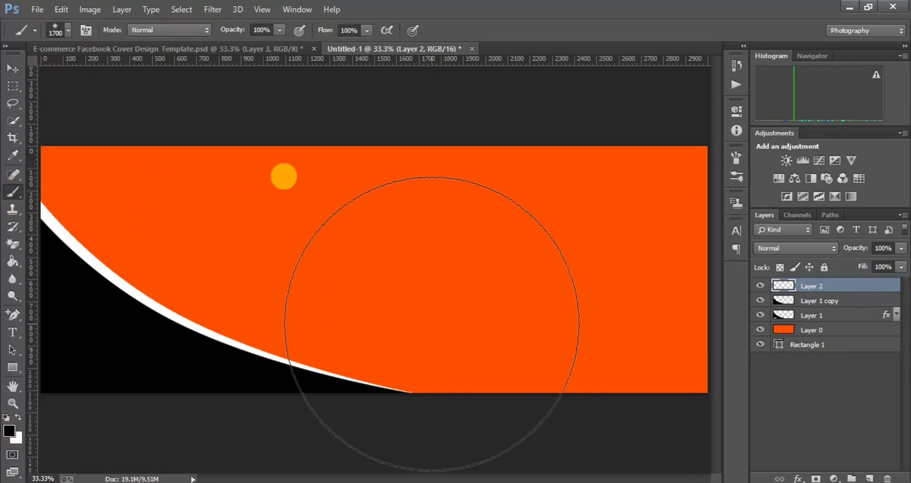
key("bracketleft")
key("bracketleft")
key("bracketleft")
key("bracketleft")
key("bracketleft")
key("bracketleft")
key("bracketleft")
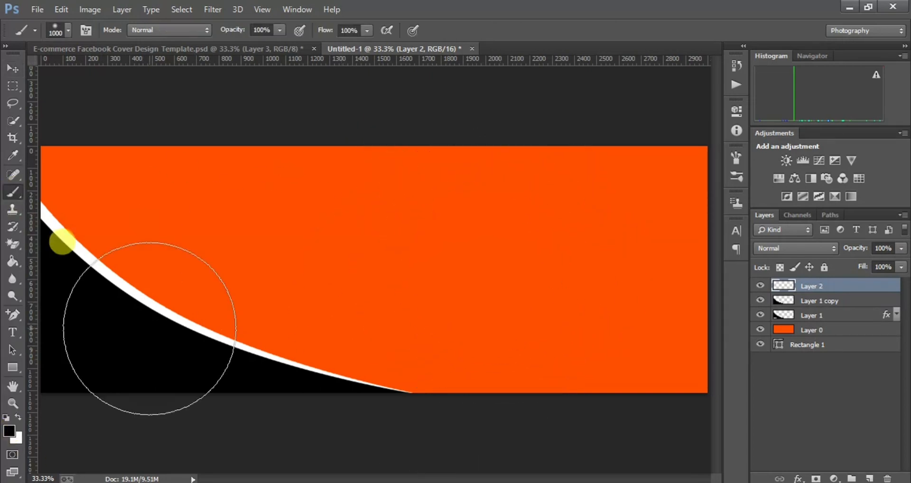
left_click(9, 431)
type("ffa508")
key("Return")
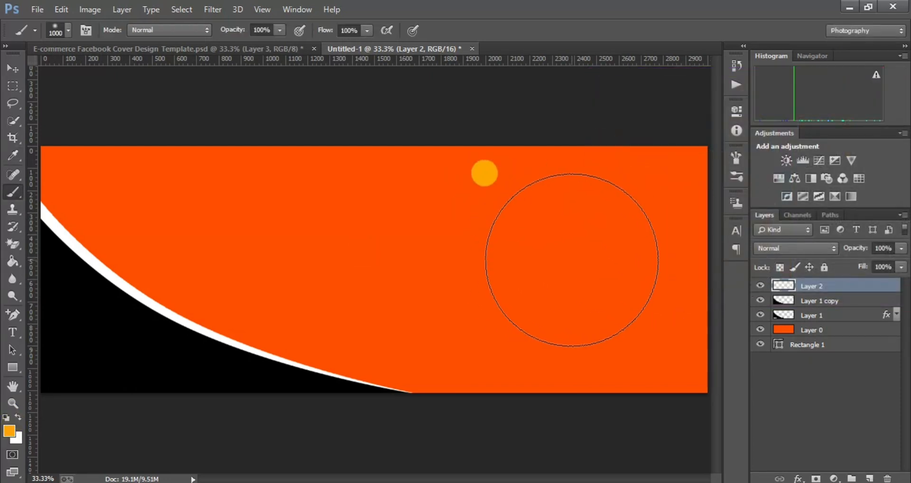
left_click(572, 262)
left_click(13, 68)
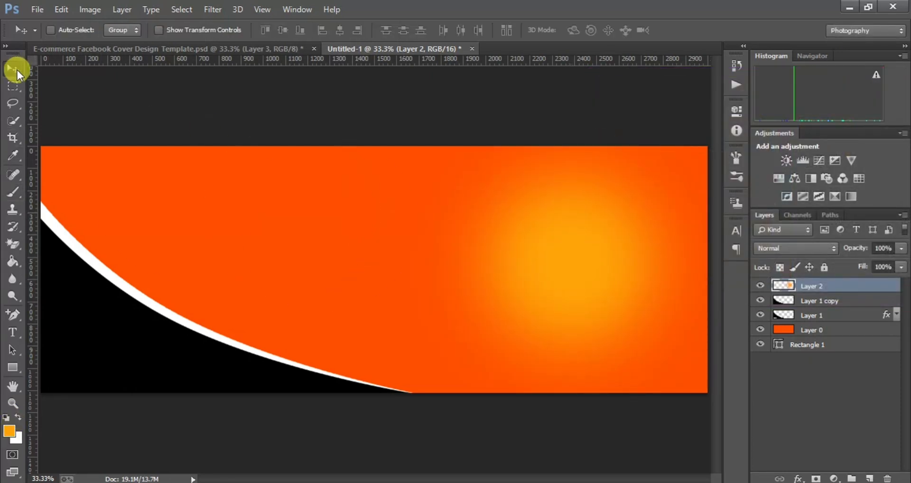
Draw a heart custom shape about 1014 by 883 px over the orange glow
right_click(13, 367)
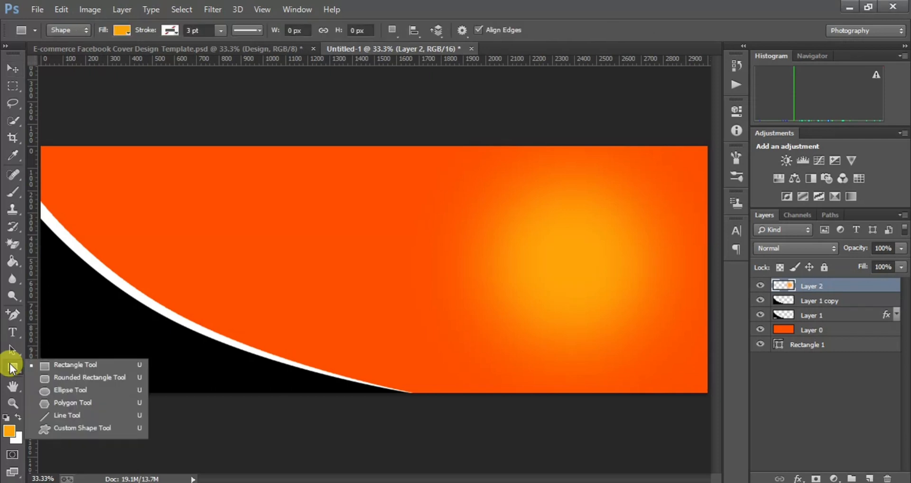
left_click(71, 433)
left_click(517, 29)
left_click(531, 101)
left_click_drag(444, 188, 670, 384)
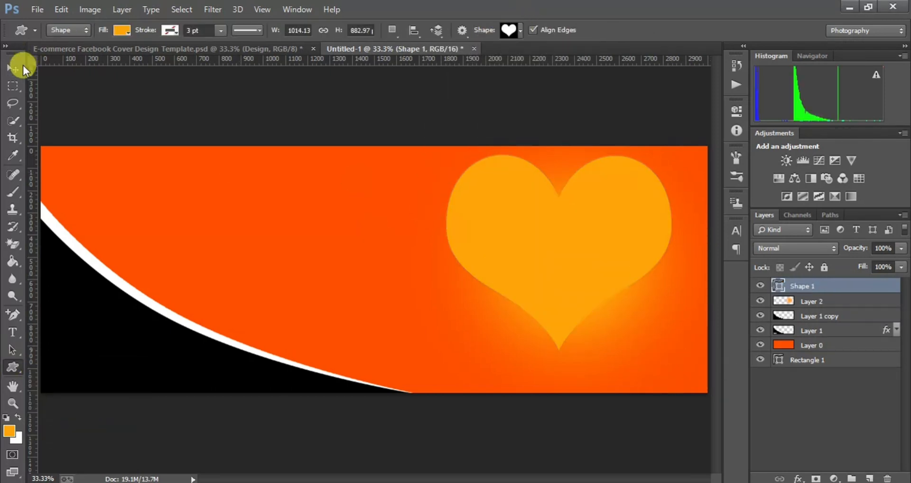
Align the heart to the canvas's horizontal and vertical centers, then clear the canvas selection
left_click(19, 68)
key("ctrl+a")
left_click(340, 29)
left_click(282, 30)
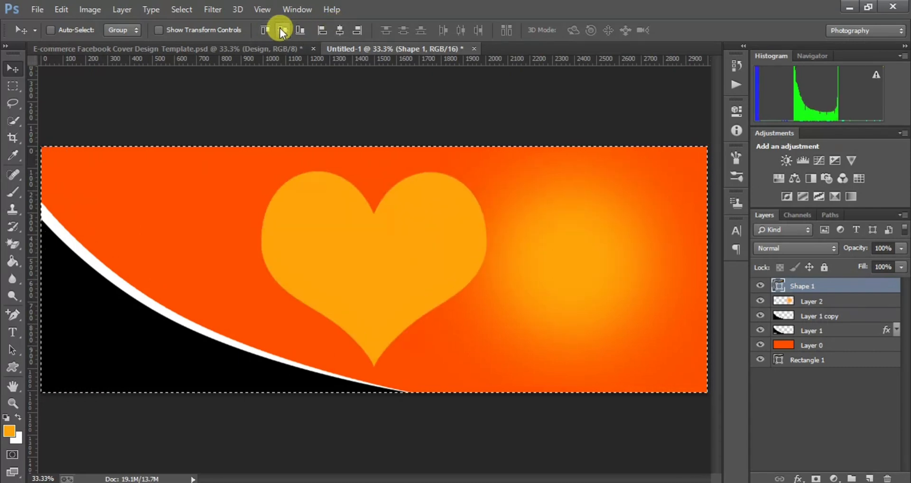
key("ctrl+d")
Nudge the heart horizontally to the right until it is centered over the glow
key("shift+Right")
key("shift+Right")
key("shift+Right")
key("shift+Right")
key("shift+Right")
key("shift+Right")
key("shift+Right")
key("shift+Right")
key("shift+Right")
key("shift+Right")
key("shift+Right")
key("shift+Right")
key("shift+Right")
key("shift+Right")
key("shift+Right")
key("shift+Right")
key("shift+Right")
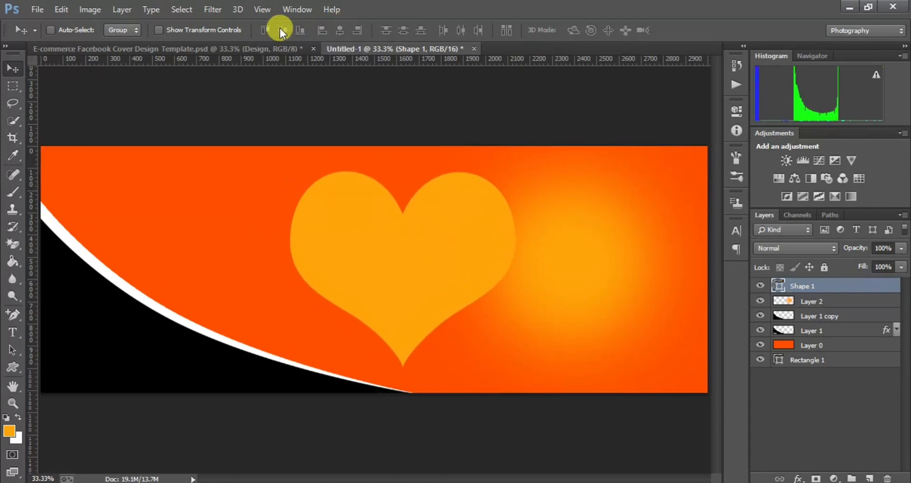
key("shift+Right")
key("shift+Right")
key("shift+Right")
key("shift+Right")
key("shift+Right")
key("shift+Right")
key("shift+Right")
key("shift+Right")
key("shift+Right")
key("shift+Right")
key("shift+Right")
key("shift+Right")
key("shift+Right")
key("shift+Right")
key("shift+Right")
key("shift+Right")
key("shift+Right")
key("shift+Right")
key("shift+Right")
key("shift+Right")
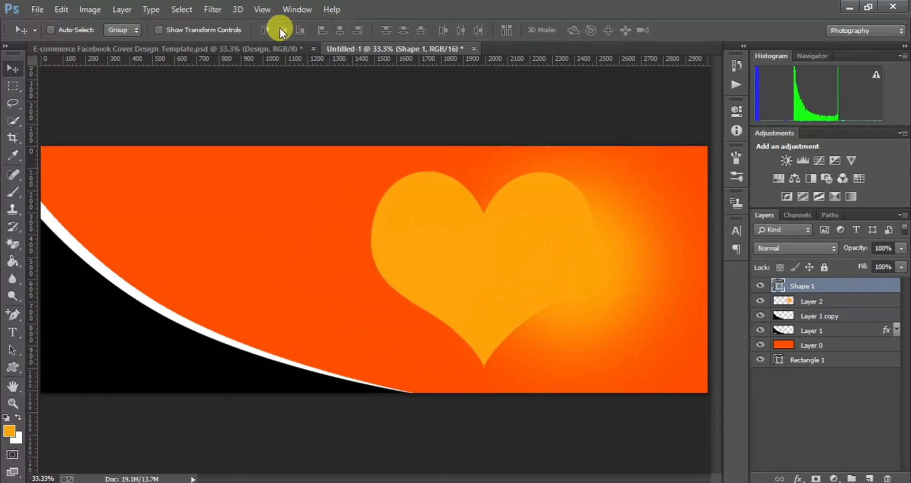
Duplicate the Layer 2 glow and paste the orange ribbon photo above the Shape 1 layer
left_click(802, 300)
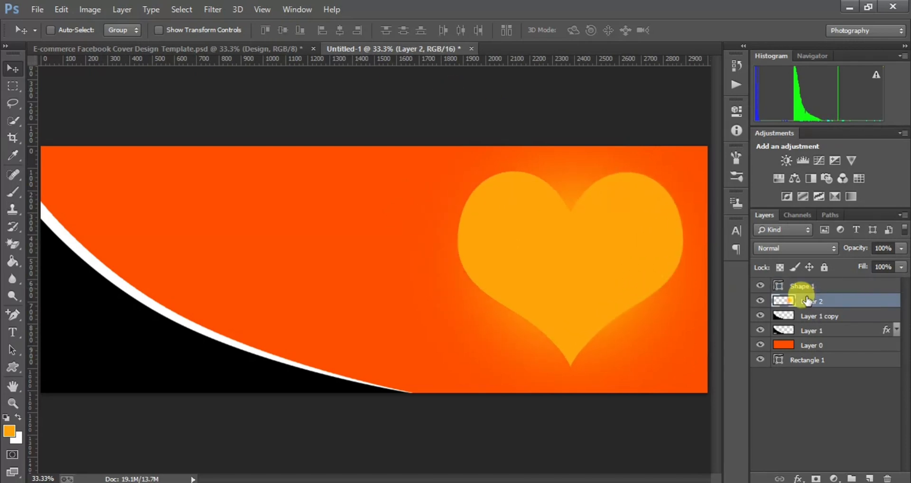
key("ctrl+j")
left_click(830, 287)
key("ctrl+v")
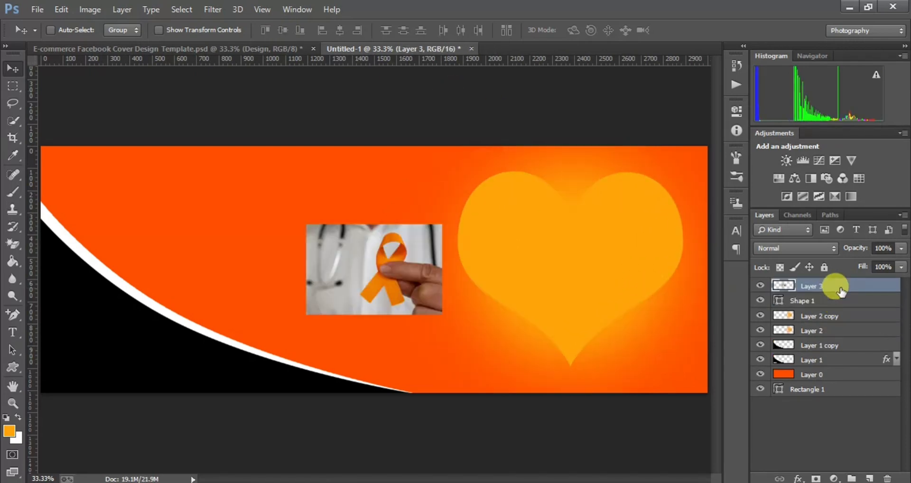
Move the ribbon photo over the heart and scale it to about 173.53% so it spans the heart's width
left_click_drag(374, 301, 563, 280)
key("ctrl+t")
left_click_drag(631, 293, 645, 326)
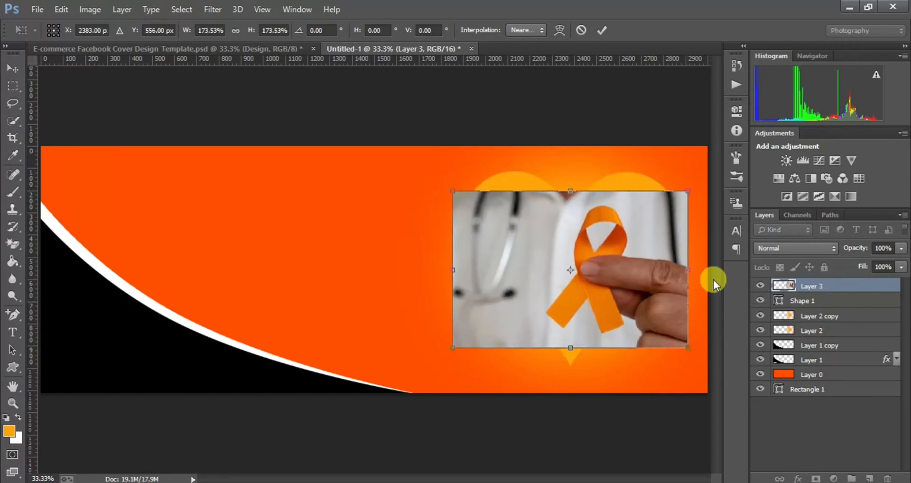
key("Return")
Clip the ribbon photo to the heart shape and shift it slightly up and left so the ribbon fits inside
right_click(787, 285)
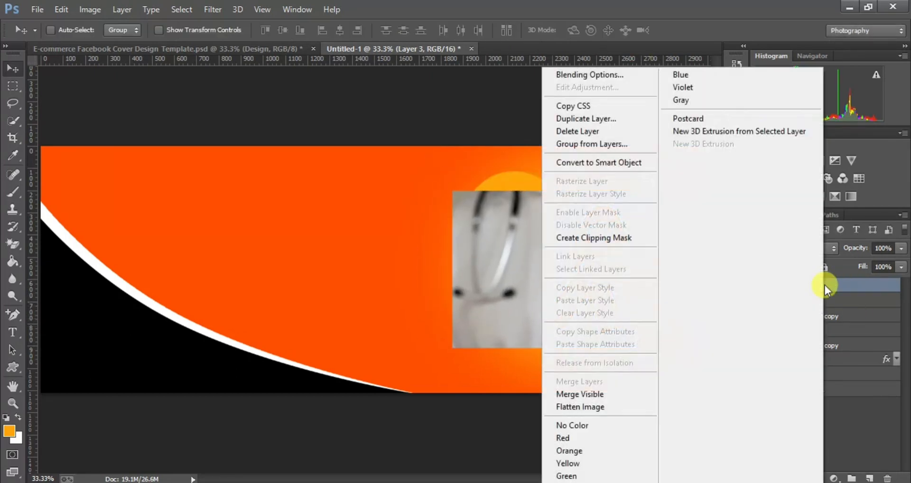
left_click(641, 239)
key("ctrl+t")
left_click_drag(615, 255, 609, 236)
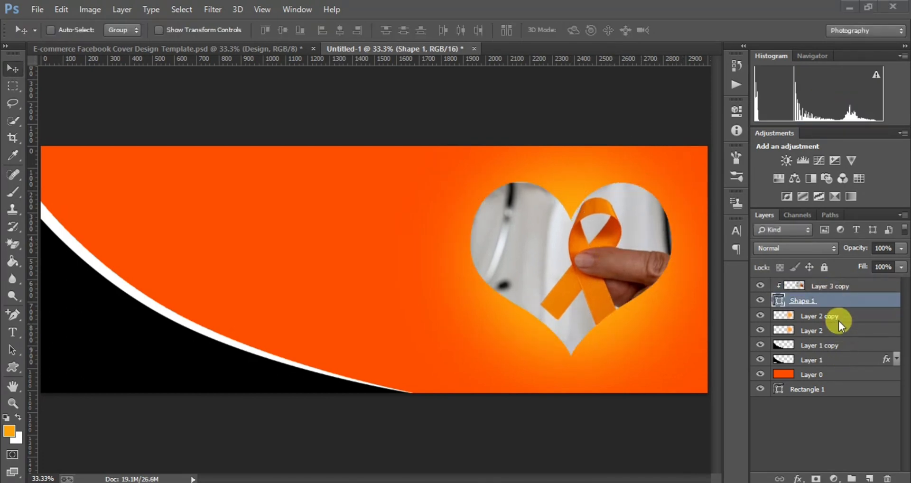
Group all background layers below Shape 1, and group Shape 1 with its clipped ribbon photo
left_click(839, 319)
left_click(838, 374, "shift")
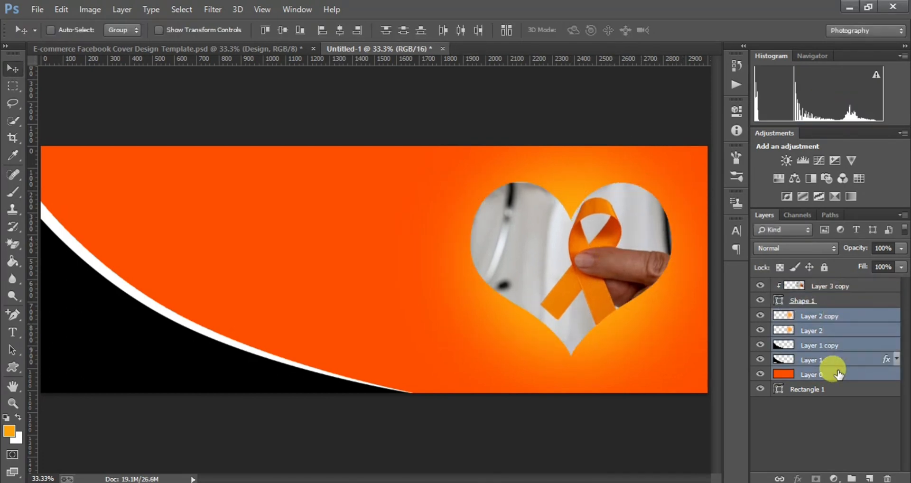
key("ctrl+g")
left_click(822, 299)
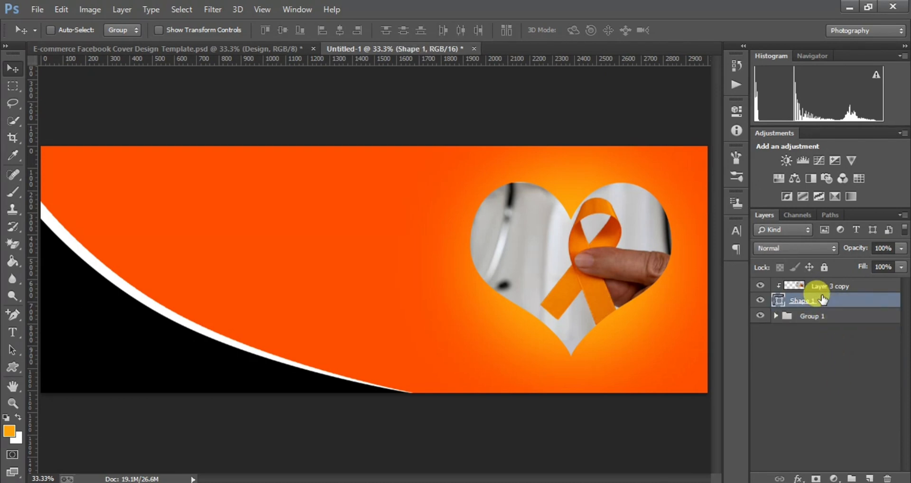
left_click(838, 286, "shift")
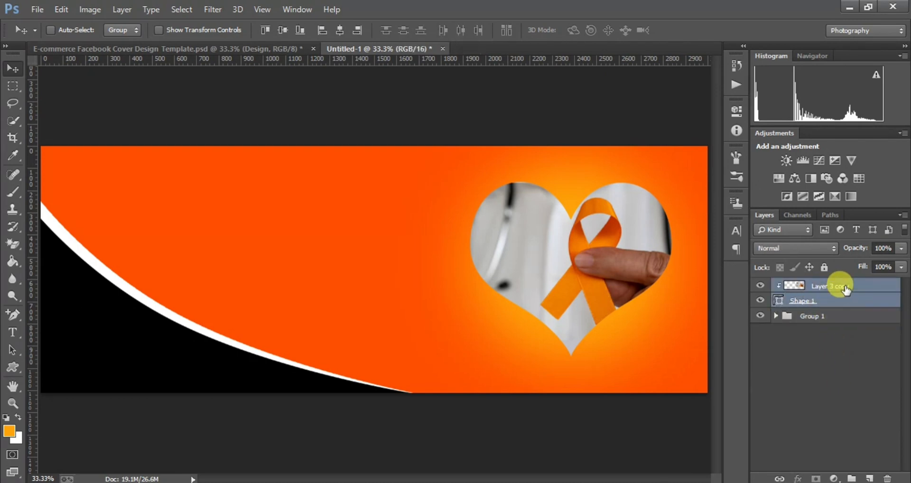
key("ctrl+g")
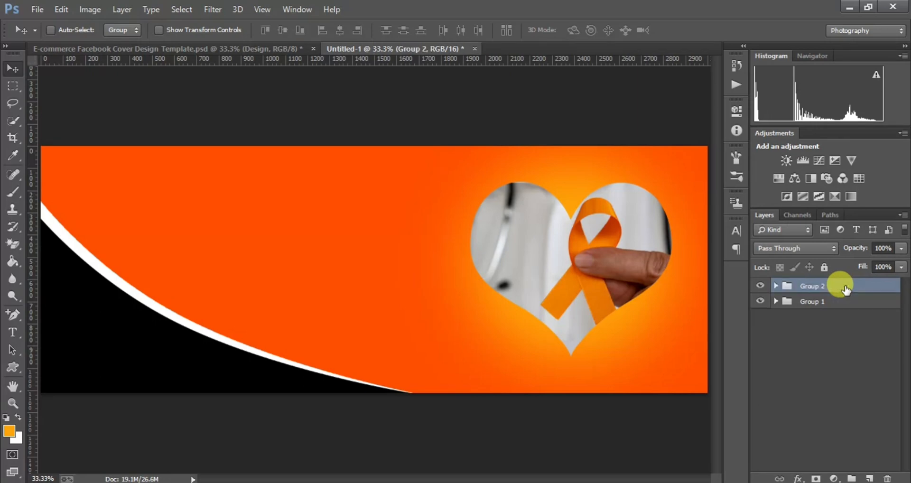
Add a Drop Shadow to the heart group with 100% opacity, 90° angle, 10 px distance and 13 px size
double_click(846, 287)
left_click_drag(602, 86, 117, 74)
left_click(53, 292)
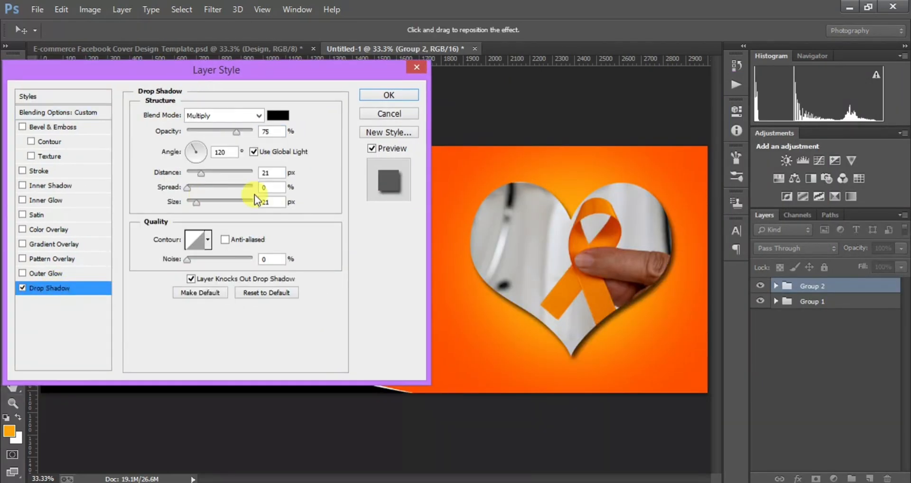
left_click_drag(236, 132, 259, 124)
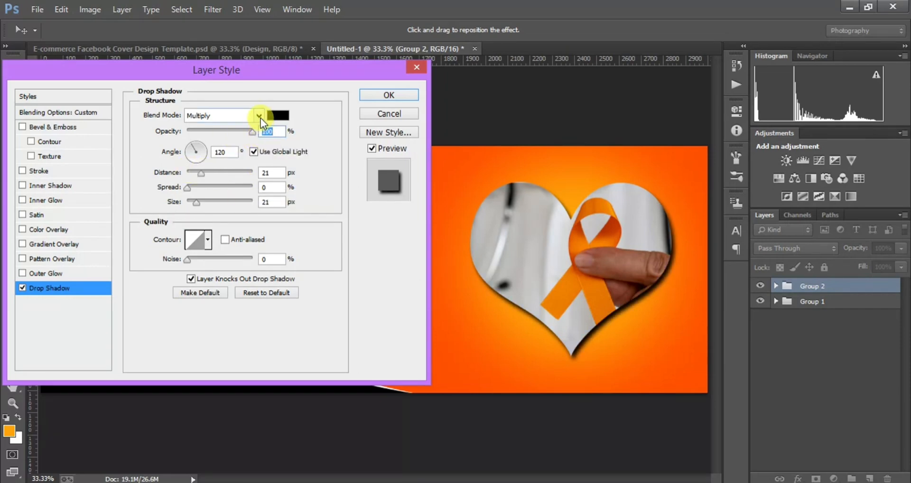
left_click(199, 150)
type("90")
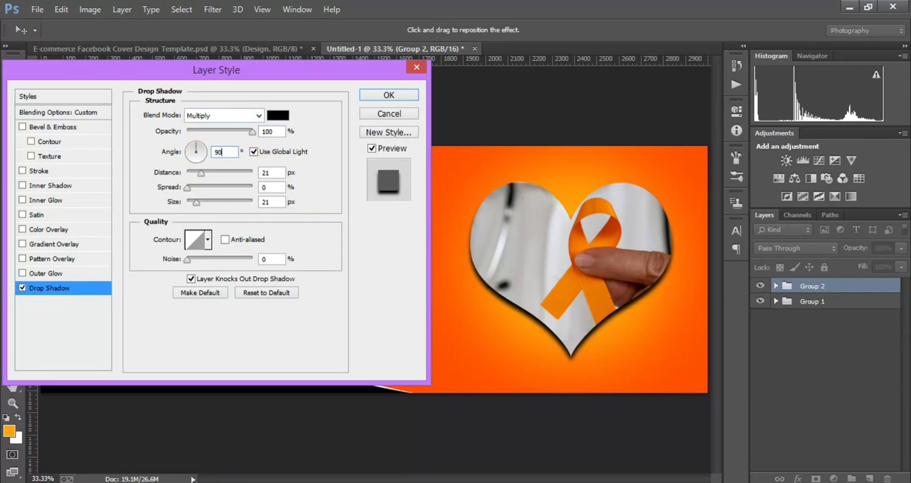
left_click_drag(200, 174, 192, 173)
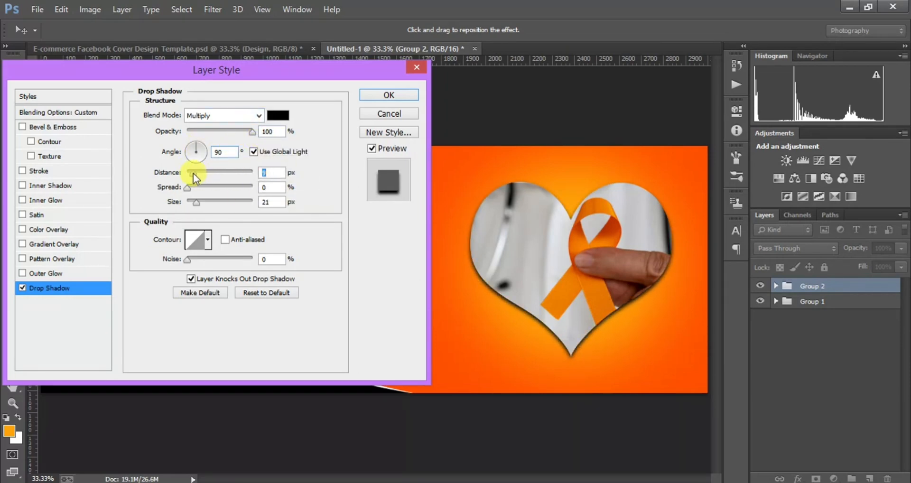
left_click_drag(196, 202, 194, 203)
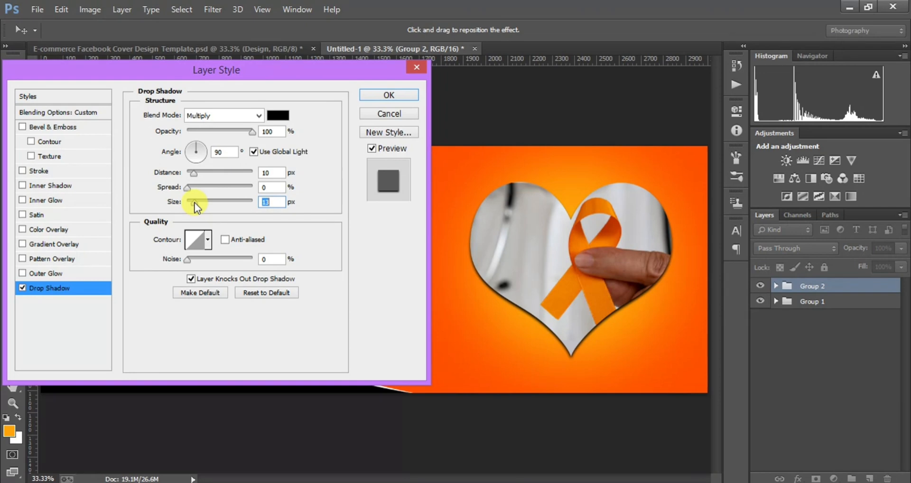
left_click(390, 94)
left_click(895, 285)
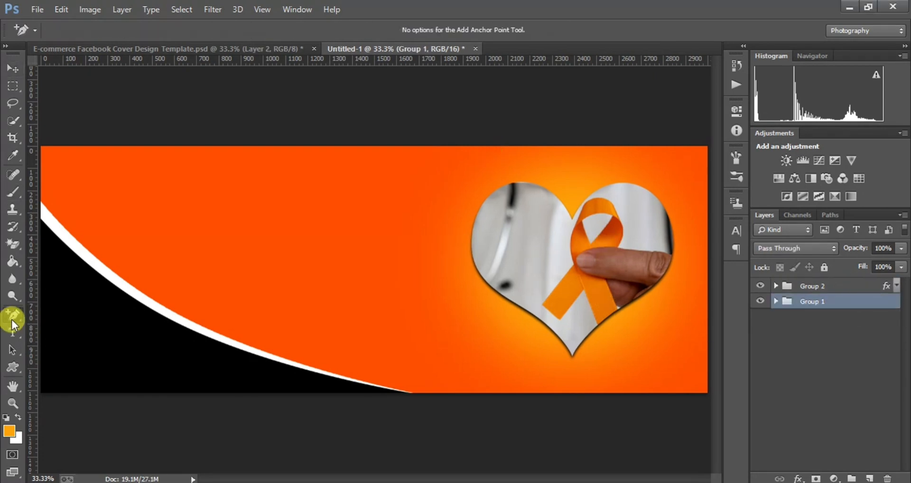
Draw a Pen path from above the canvas to below it and bend it into an S-curve passing behind the heart
left_click(13, 314)
left_click(502, 99)
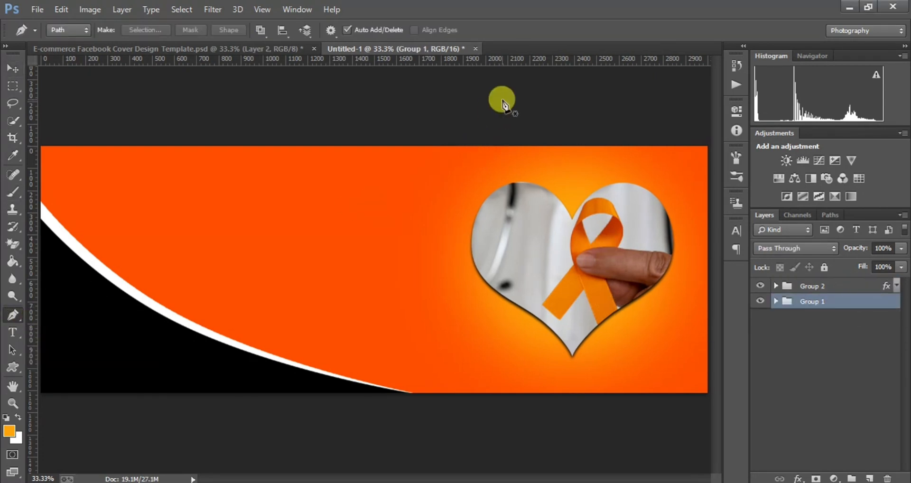
left_click(540, 399)
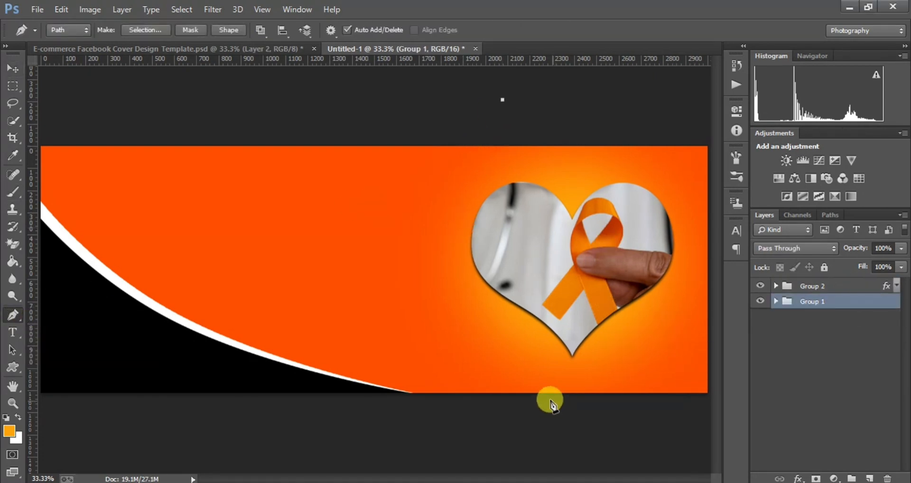
left_click_drag(13, 315, 64, 340)
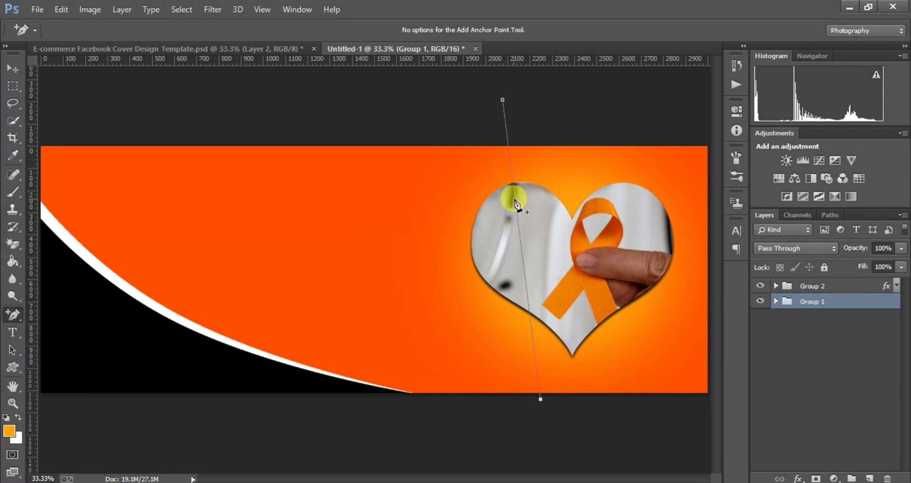
left_click_drag(516, 201, 665, 265)
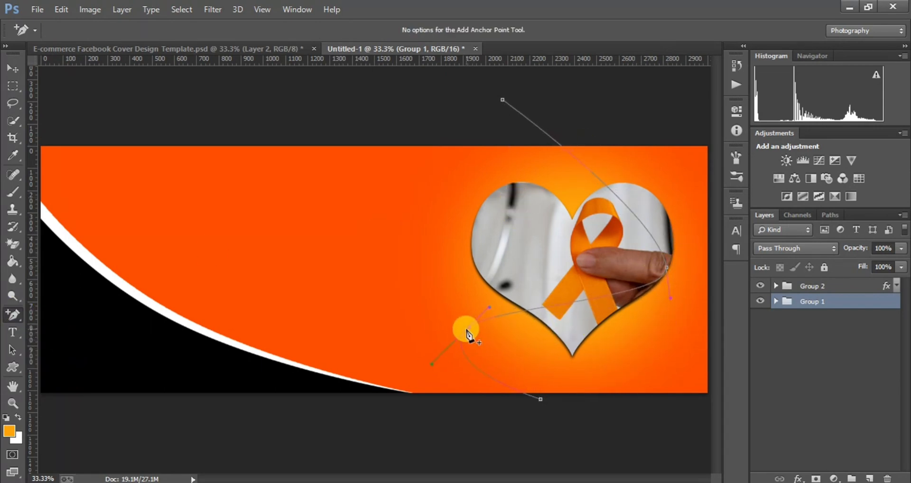
Stroke the S-curve path on a new layer above Group 1 and dismiss the path
left_click(869, 478)
right_click(569, 276)
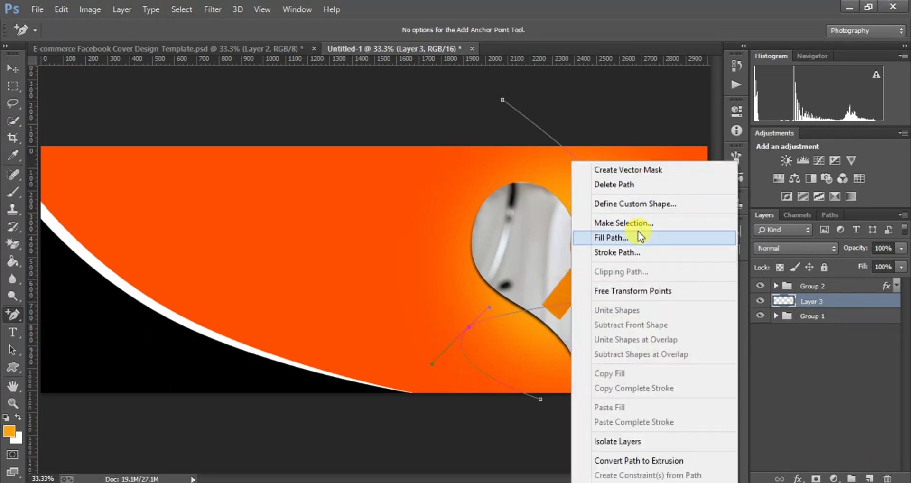
left_click(636, 248)
left_click(534, 170)
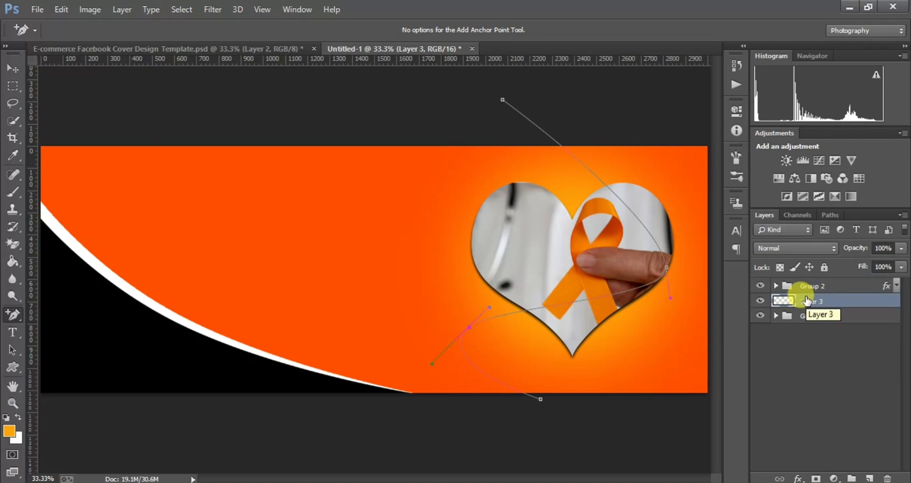
left_click(90, 263)
left_click(13, 68)
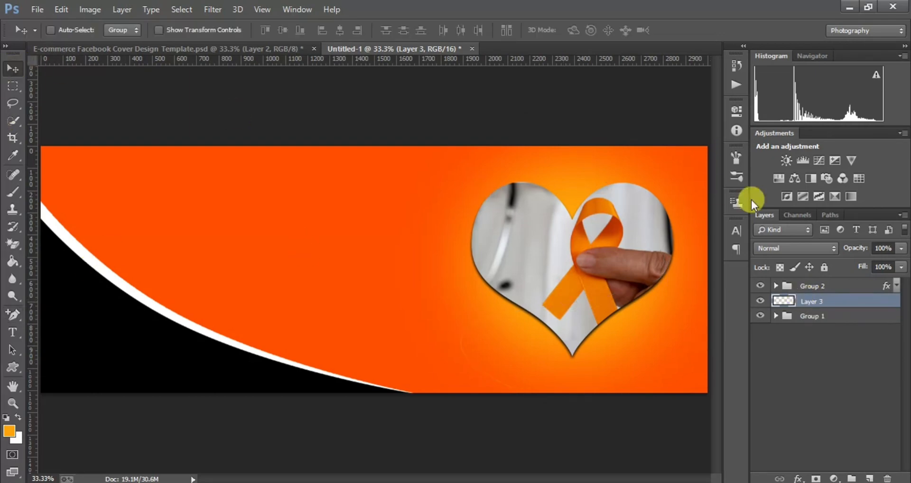
Give Layer 3 an Outer Glow and a Stroke in the orange foreground color ffa508
double_click(854, 301)
left_click(42, 273)
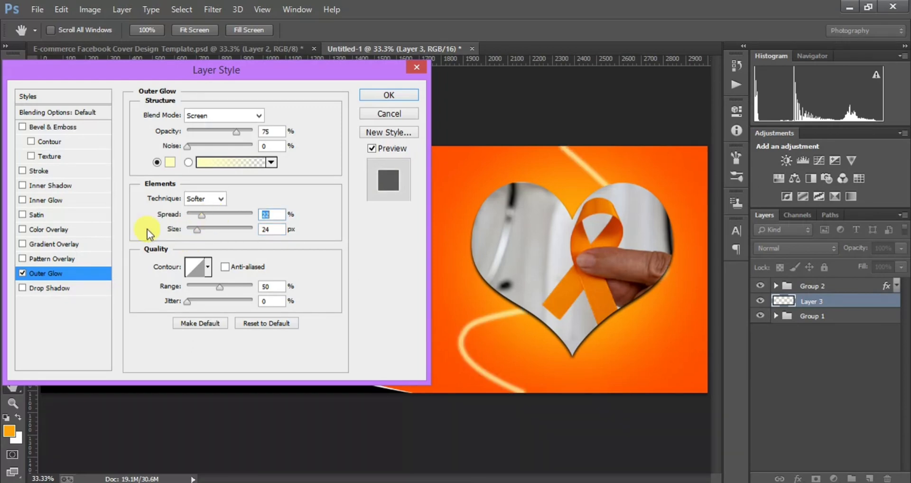
left_click(38, 171)
left_click(170, 205)
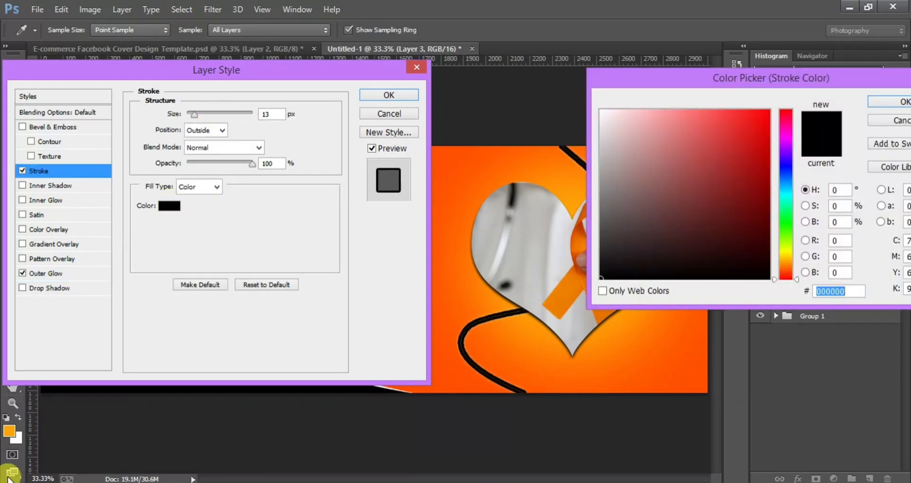
left_click(10, 430)
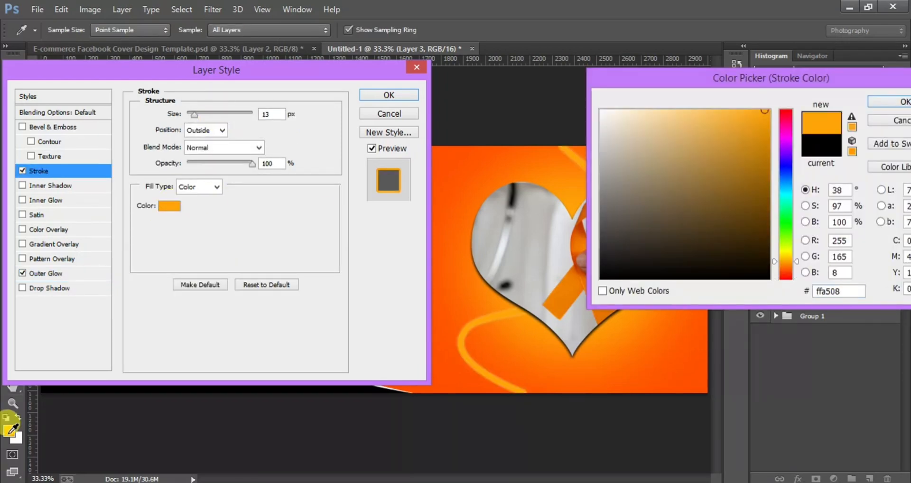
left_click(878, 101)
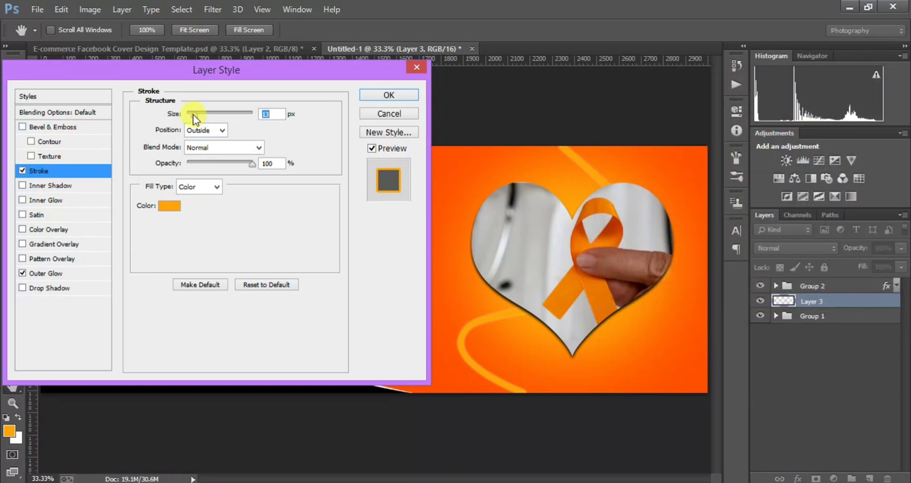
Try an Inner Glow with 57% choke and 40 px size on the curve layer
left_click(46, 200)
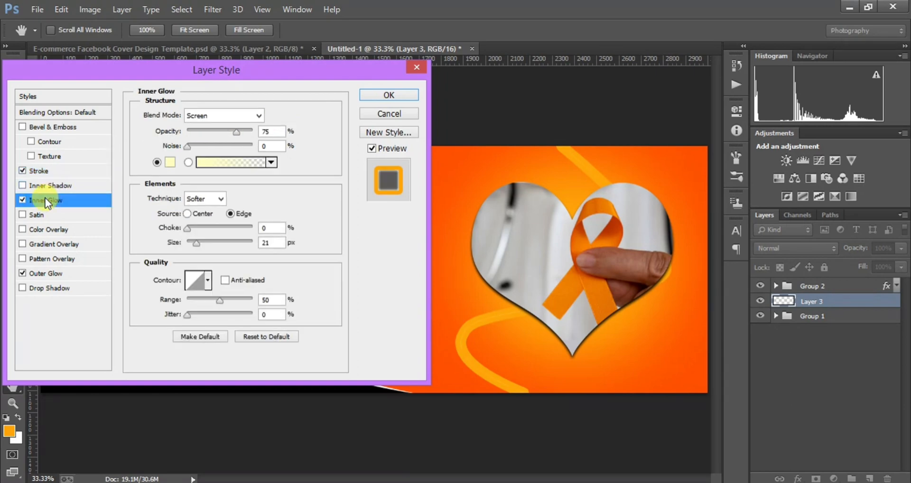
left_click_drag(196, 228, 223, 228)
left_click(170, 162)
key("Return")
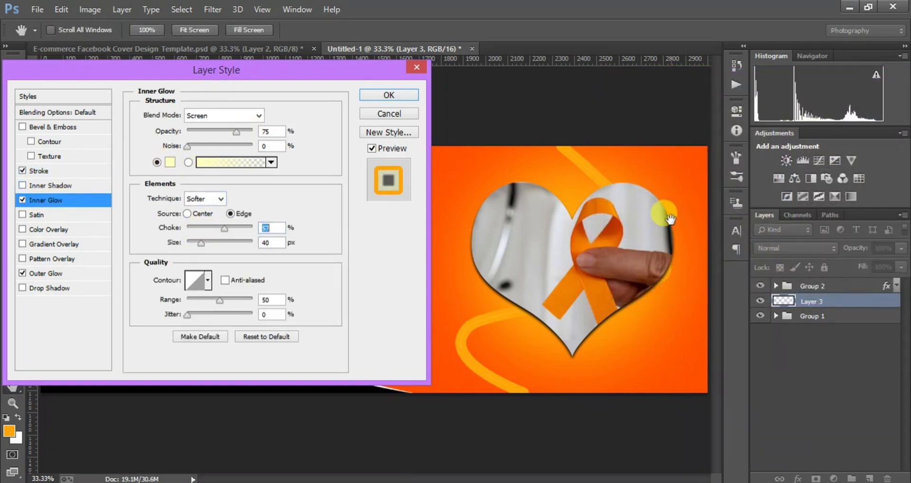
left_click(22, 200)
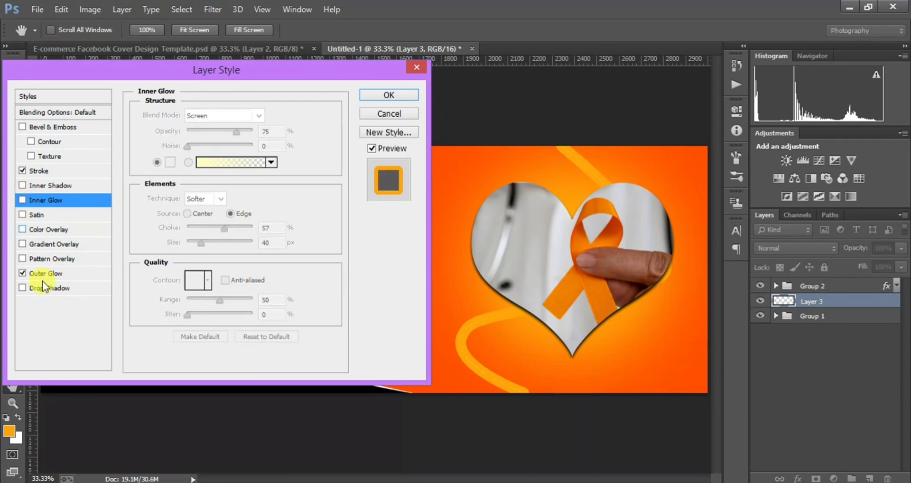
Apply the Stroke and Outer Glow to Layer 3 and rasterize its layer style
left_click(409, 96)
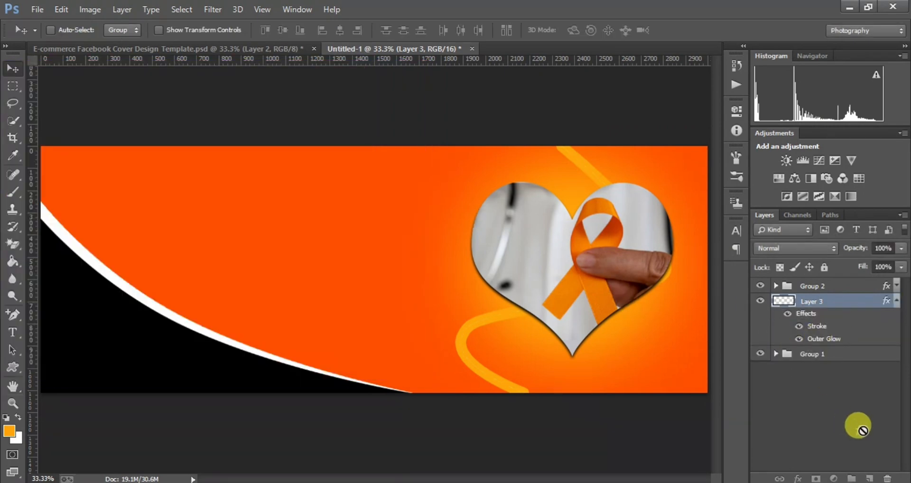
left_click(896, 301)
right_click(859, 298)
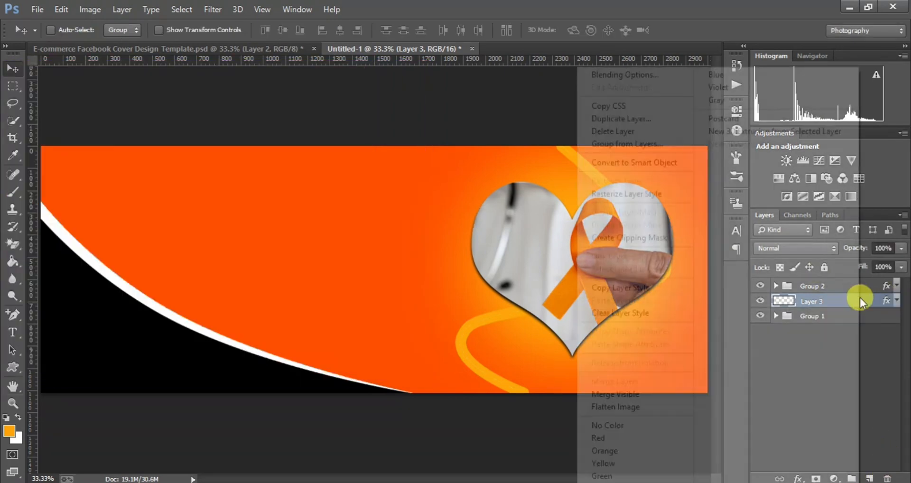
left_click(671, 240)
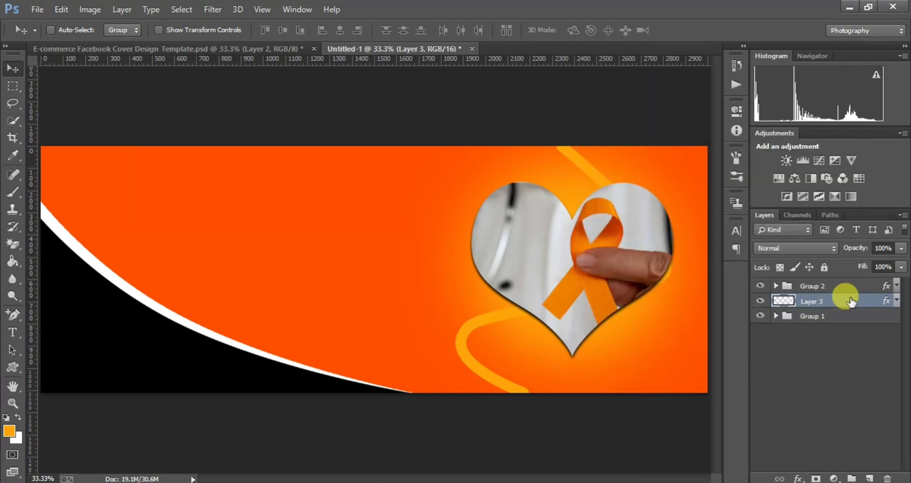
right_click(850, 299)
left_click(645, 193)
Add an Outer Glow and an Inner Glow of 21 px at 75% opacity to the rasterized curve on Layer 3
right_click(837, 299)
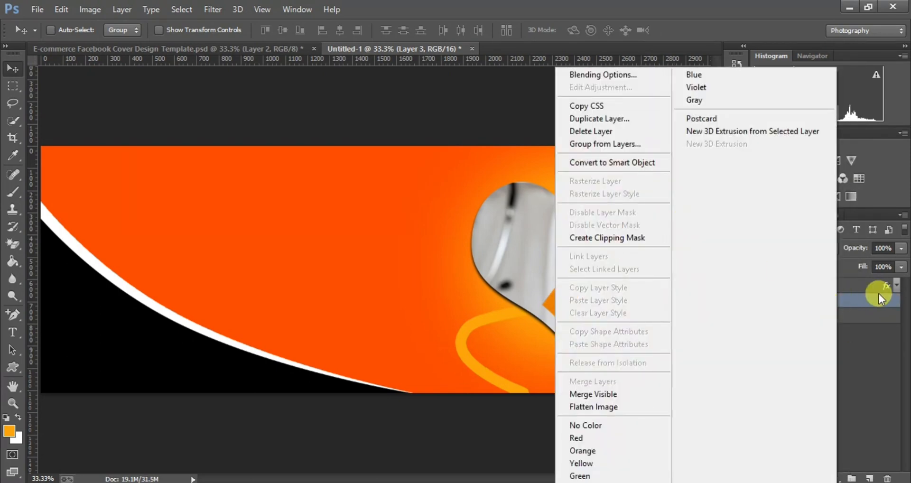
double_click(858, 298)
left_click(53, 231)
left_click(22, 230)
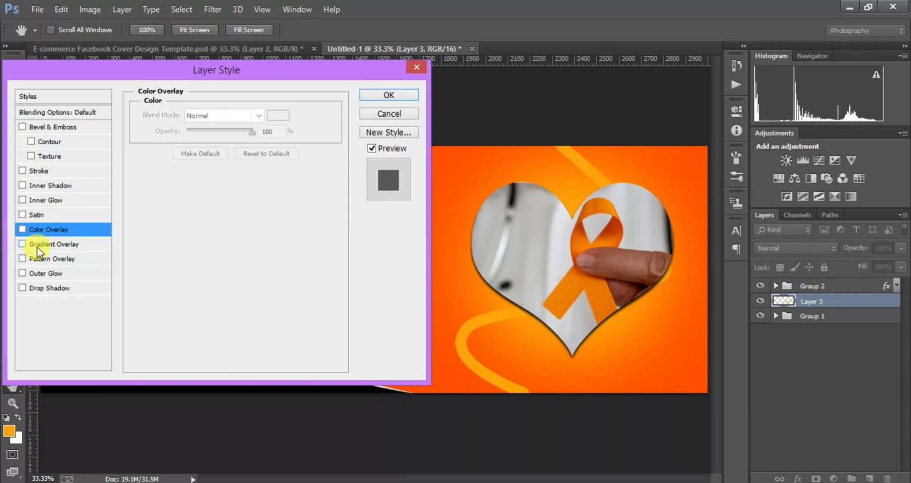
left_click(39, 273)
left_click(33, 201)
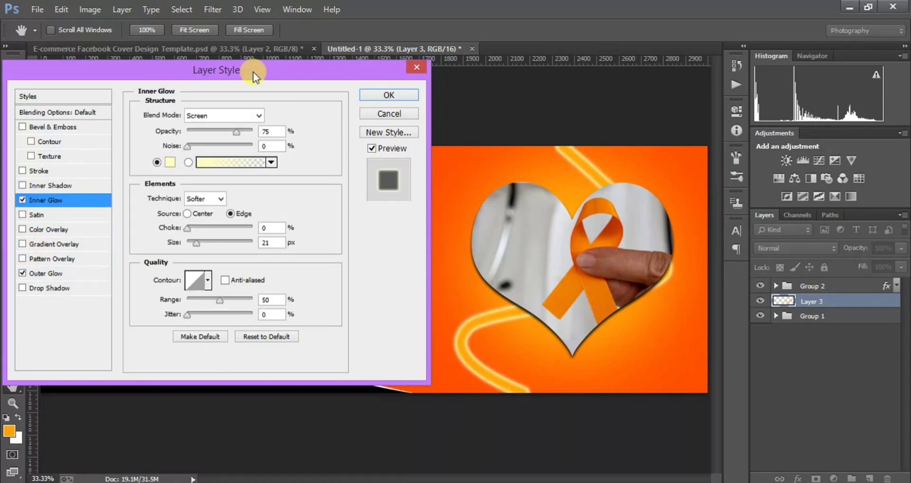
left_click(389, 95)
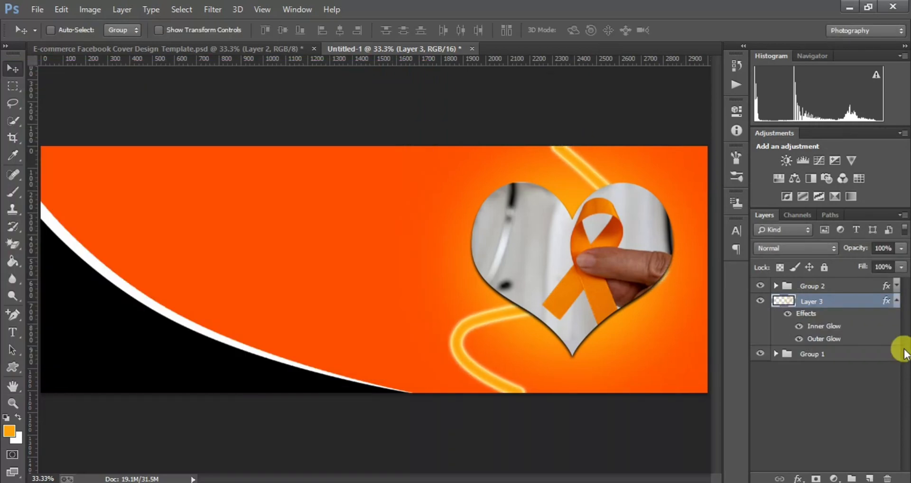
left_click(896, 300)
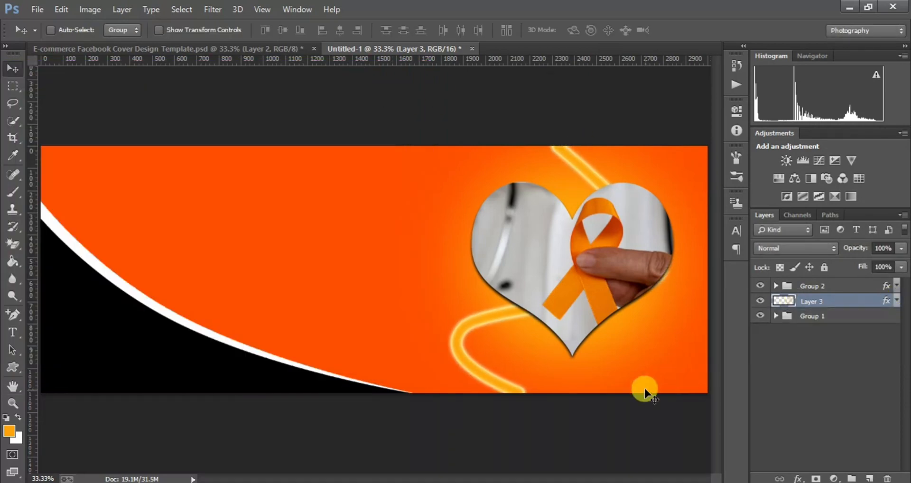
Add the text JOIN in 30 pt Aparajita near the upper part of the orange area
left_click(13, 332)
left_click(224, 189)
type("JOI")
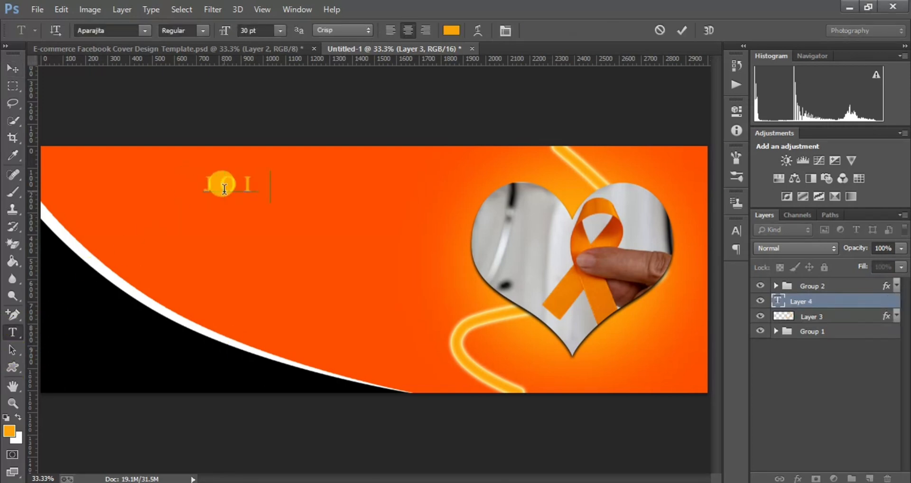
type("N")
left_click(11, 67)
Set the JOIN text's leading to 0.01 pt and tighten its tracking to 0
left_click(736, 231)
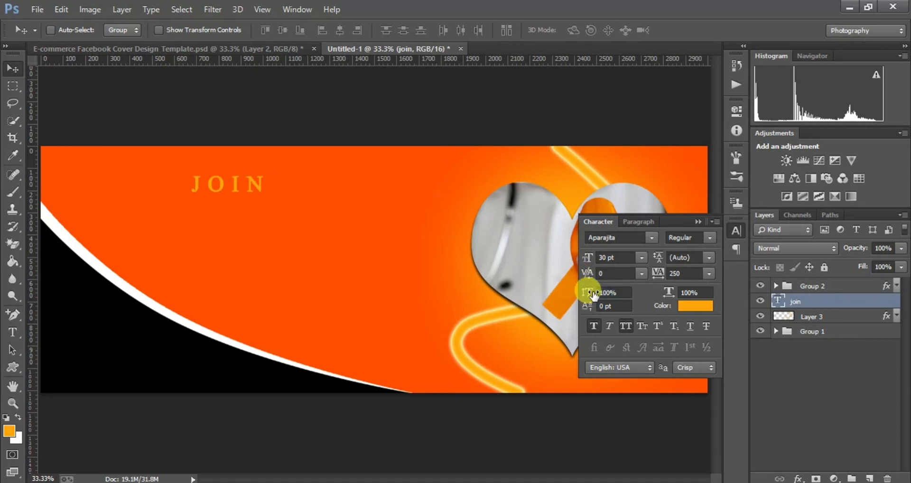
left_click_drag(656, 259, 653, 261)
left_click_drag(667, 294, 655, 276)
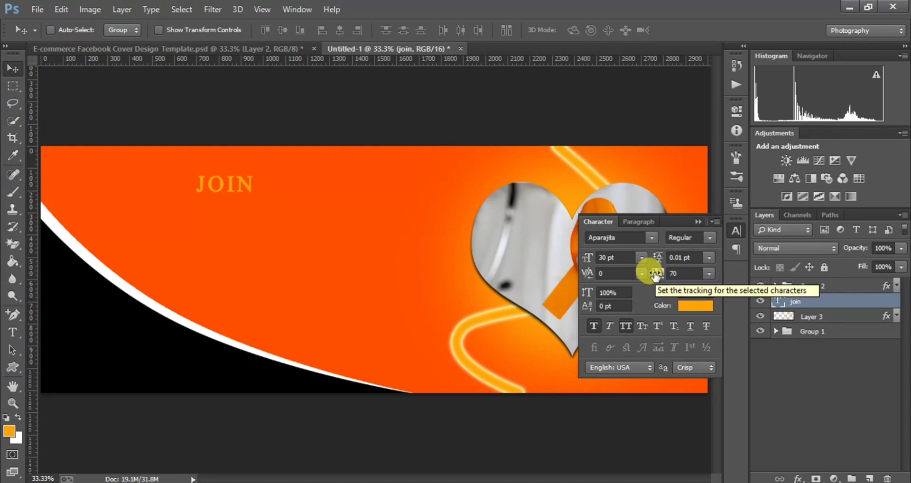
left_click(687, 275)
key("BackSpace")
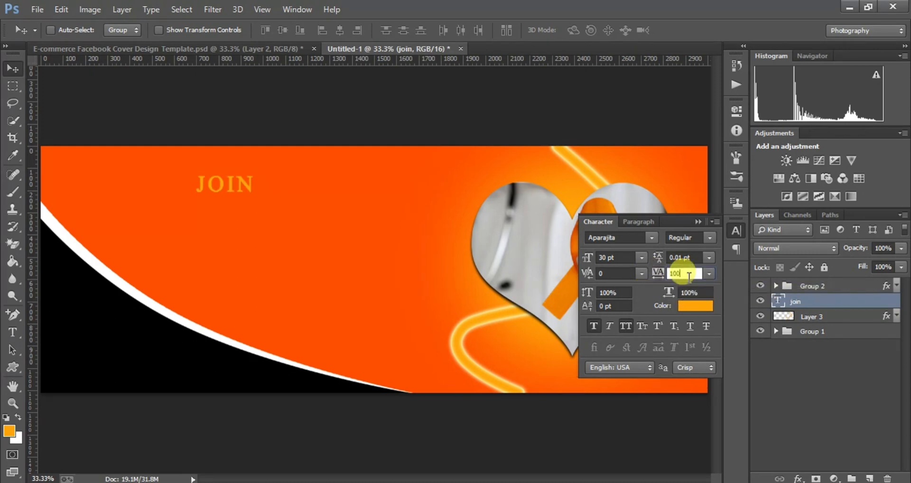
key("Return")
left_click_drag(656, 275, 619, 281)
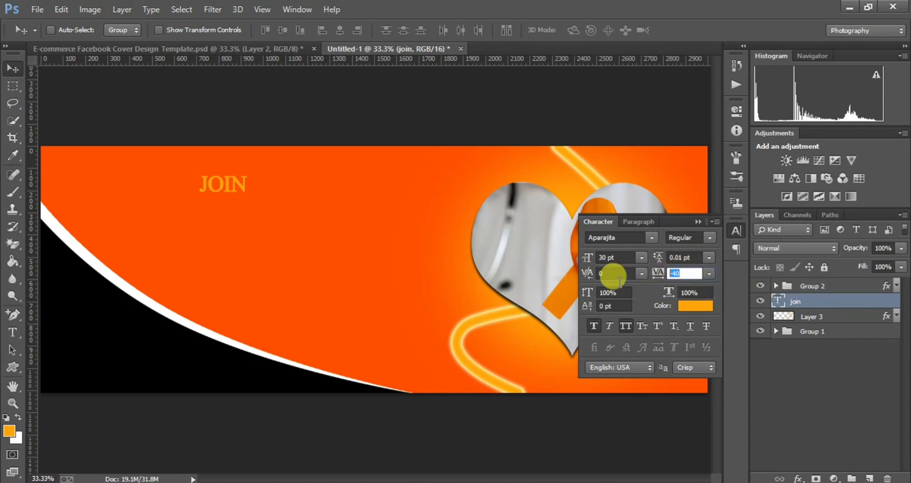
Move JOIN closer to the banner's middle and scale it up to about 61 pt
left_click_drag(222, 188, 323, 188)
key("ctrl+t")
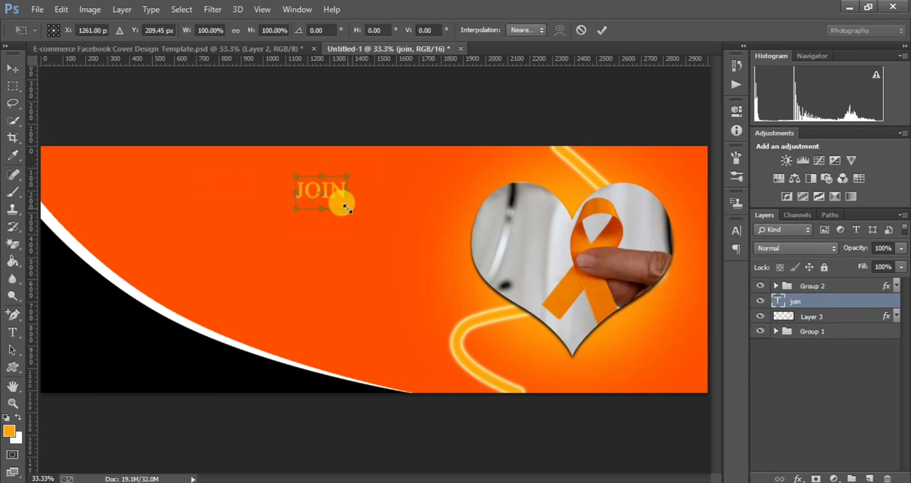
left_click_drag(339, 204, 375, 227)
key("Return")
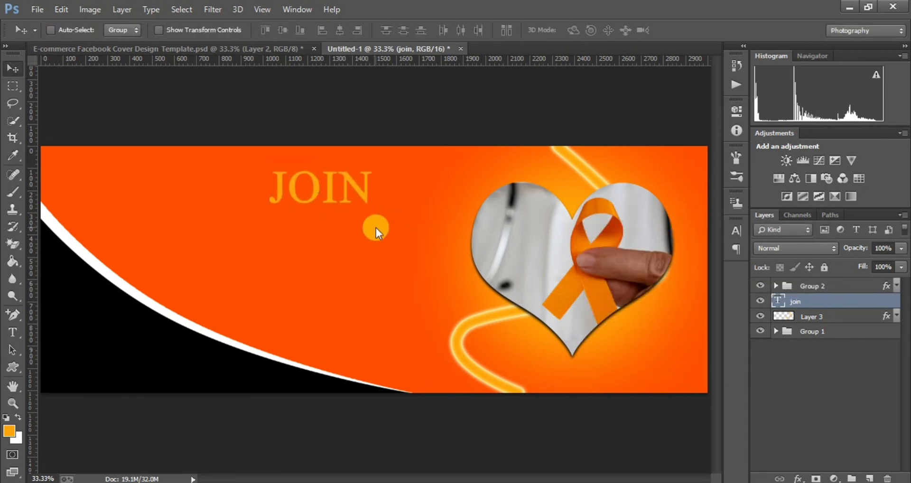
Change the JOIN text's font to Asthan
left_click(733, 227)
left_click(619, 235)
key("Down")
key("Down")
key("Down")
key("Down")
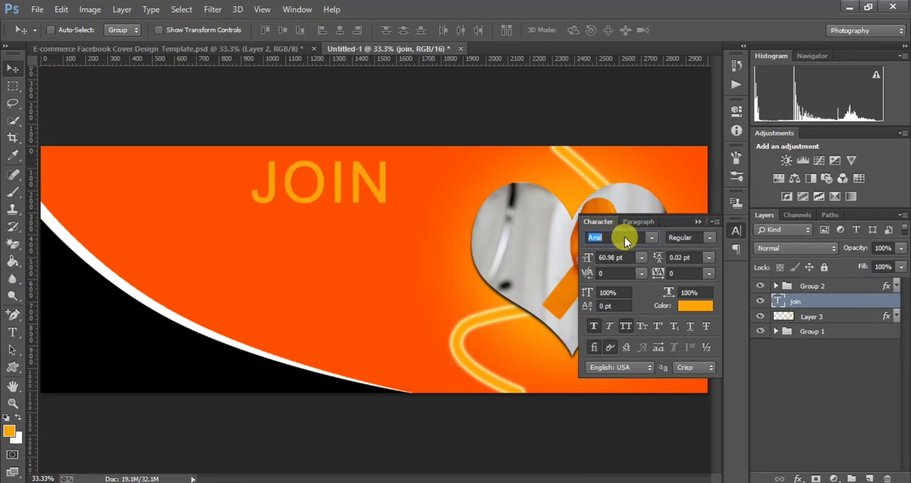
key("Down")
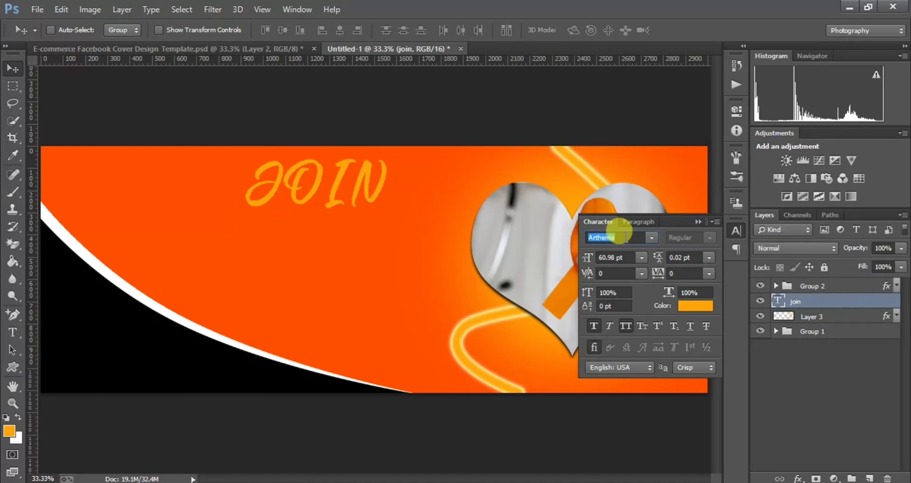
key("Down")
left_click(571, 206)
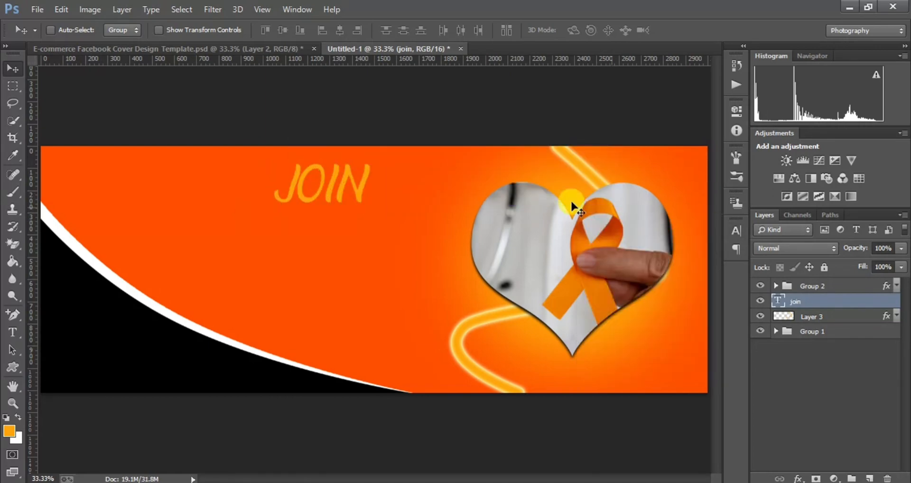
Duplicate the JOIN text layer and shift the copy down and slightly to the right of the original
key("ctrl+j")
key("Down")
key("shift+Right")
key("shift+Right")
key("shift+Right")
key("shift+Right")
key("shift+Down")
key("shift+Down")
key("shift+Down")
key("shift+Down")
key("shift+Down")
key("shift+Right")
key("shift+Down")
key("shift+Right")
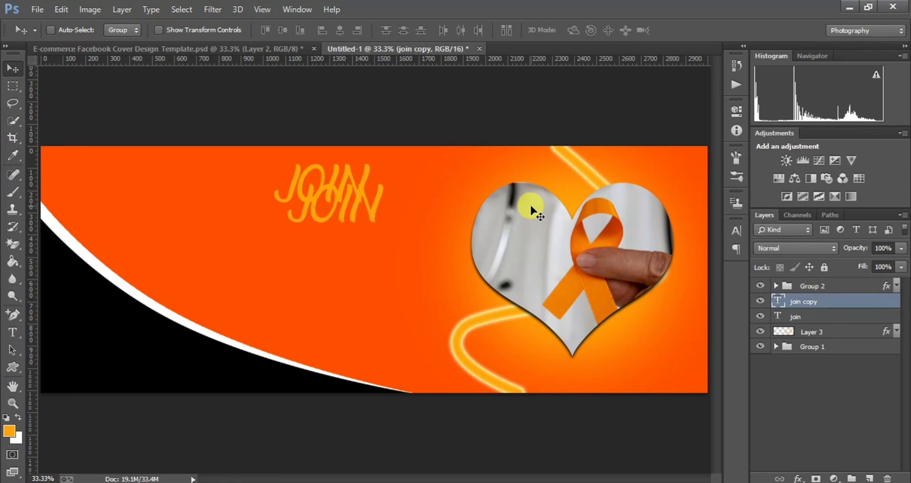
key("shift+Right")
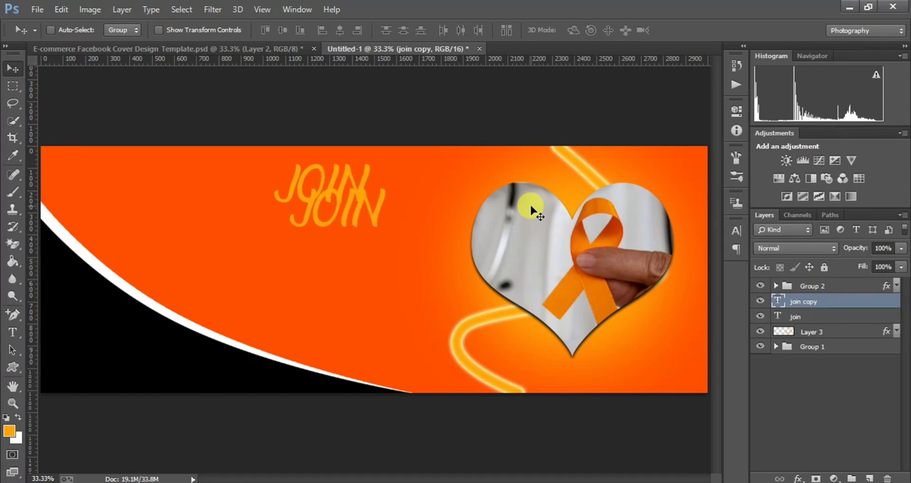
key("shift+Down")
Replace the wording of the duplicated JOIN text with US
key("t")
left_click(353, 221)
key("ctrl+a")
key("BackSpace")
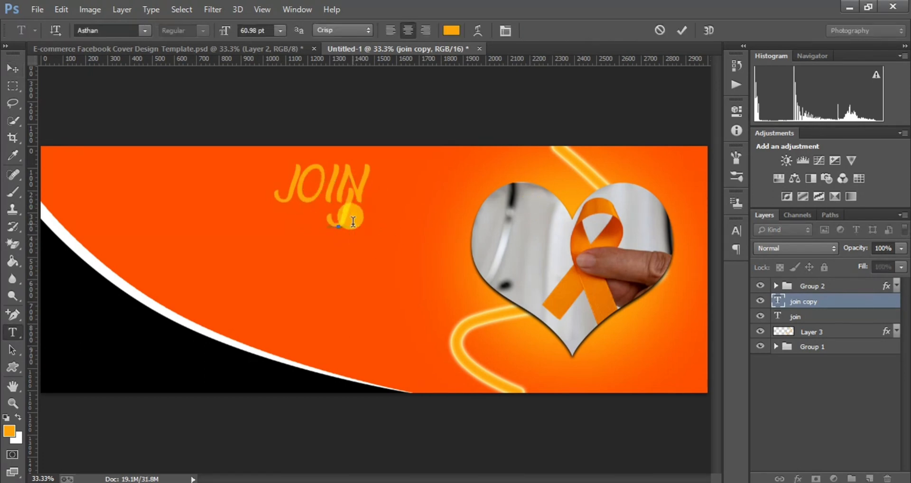
type("US")
left_click(13, 68)
Try to place a copy of the US text below it and clear its wording for a new line
key("ctrl+j")
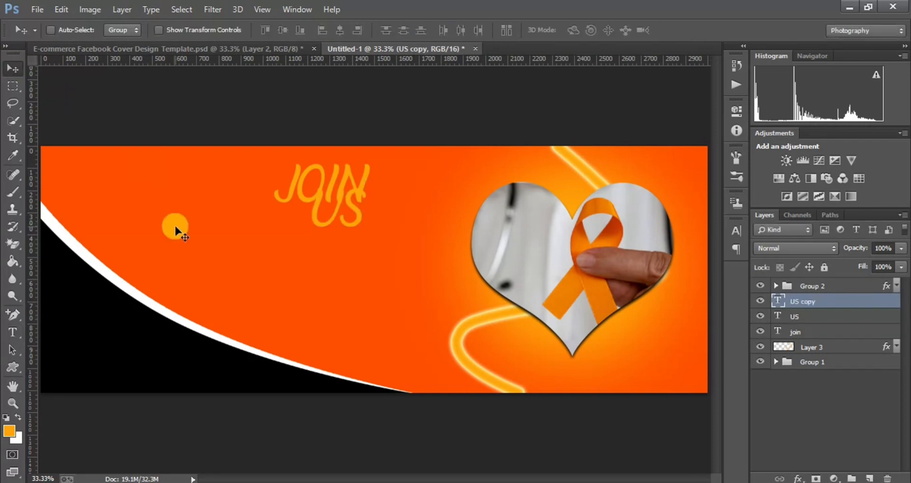
key("shift+Down")
key("shift+Down")
key("shift+Down")
key("shift+Down")
key("shift+Down")
key("shift+Down")
key("shift+Down")
key("shift+Down")
key("shift+Down")
key("shift+Down")
key("shift+Down")
key("shift+Down")
key("shift+Left")
key("shift+Left")
key("shift+Left")
key("t")
left_click(322, 239)
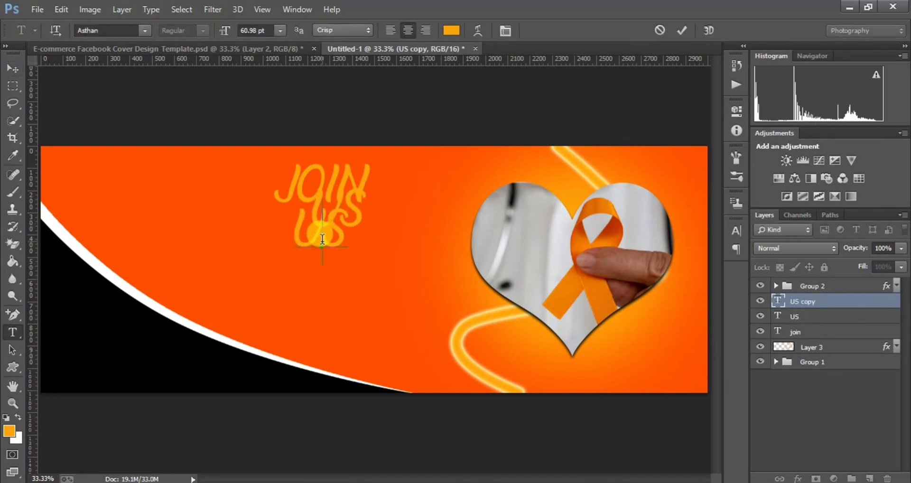
key("ctrl+a")
key("BackSpace")
left_click(13, 68)
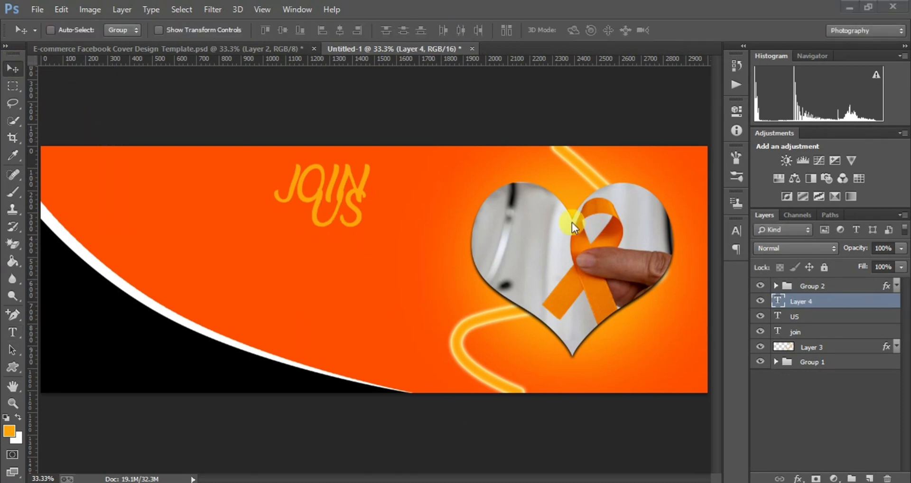
Duplicate the US text layer and shift the copy straight down below the original
left_click(848, 313)
key("ctrl+j")
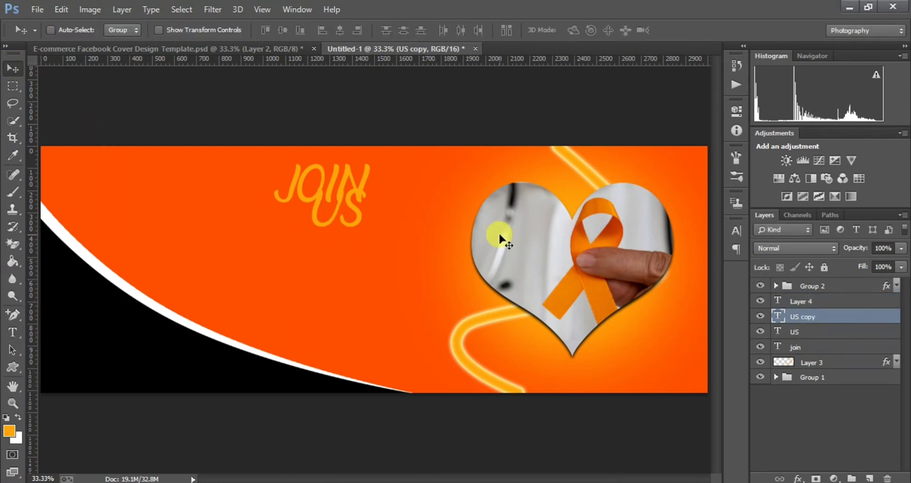
key("shift+Down")
key("shift+Down")
key("shift+Down")
key("shift+Down")
key("shift+Down")
key("shift+Down")
key("shift+Down")
key("shift+Down")
key("shift+Down")
key("shift+Down")
key("shift+Down")
key("shift+Down")
key("shift+Down")
key("shift+Down")
key("shift+Down")
Replace the wording of the duplicated US text with IN THE
key("t")
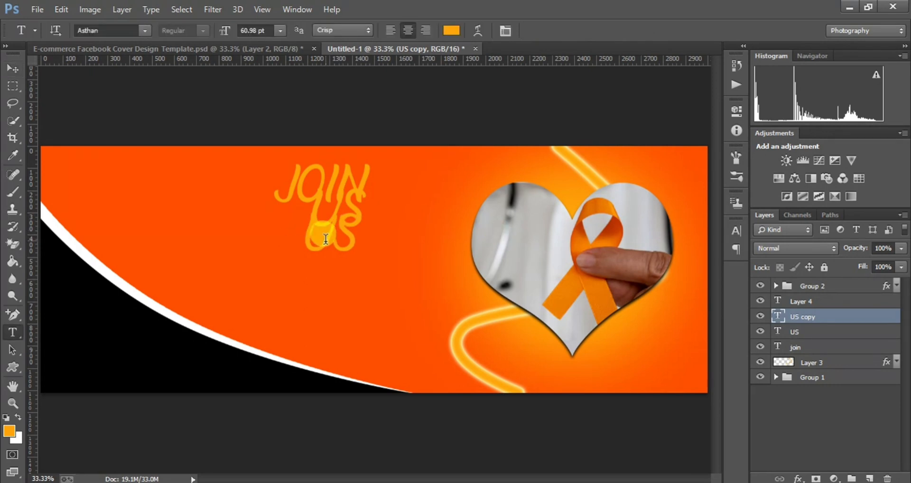
left_click(328, 240)
key("BackSpace")
key("Delete")
type("IN THE")
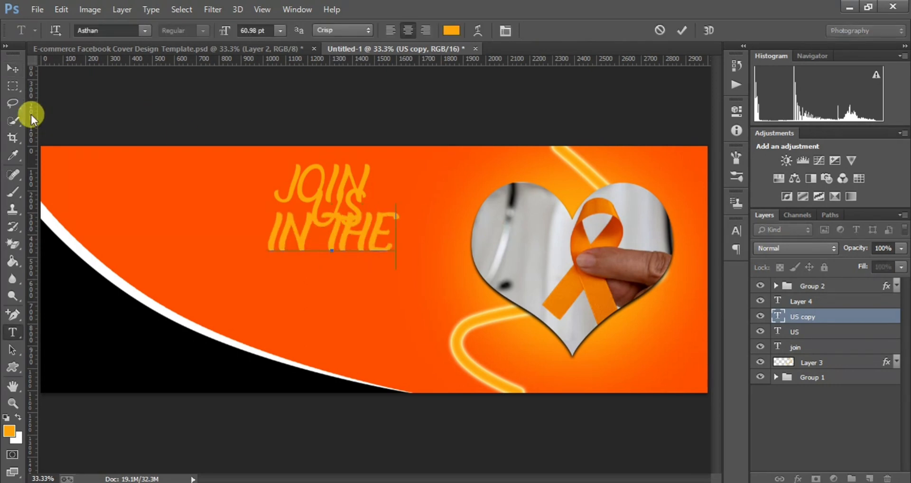
key("BackSpace")
key("BackSpace")
key("BackSpace")
key("BackSpace")
key("BackSpace")
key("BackSpace")
type("IIN")
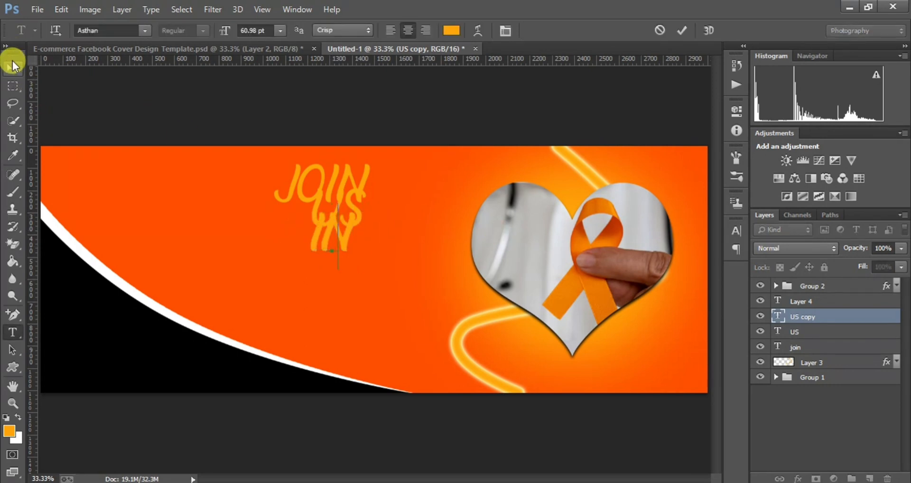
key("BackSpace")
key("BackSpace")
type("IN THE")
left_click(17, 69)
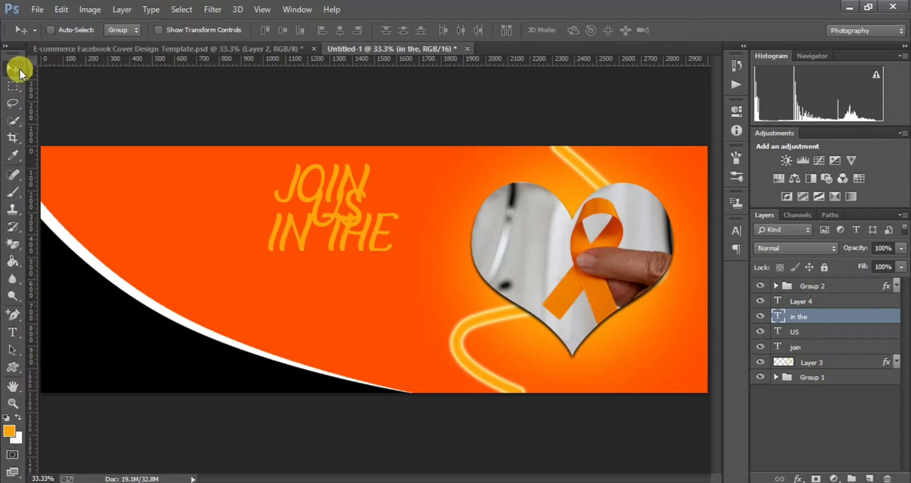
Shift IN THE down clear of US, then duplicate it and place the copy below as a fourth line
key("shift+Down")
key("shift+Down")
key("shift+Down")
key("shift+Down")
key("shift+Down")
key("shift+Down")
key("shift+Down")
key("shift+Down")
key("shift+Down")
key("shift+Down")
key("shift+Down")
key("shift+Down")
key("shift+Down")
key("shift+Down")
key("shift+Down")
key("shift+Down")
key("shift+Down")
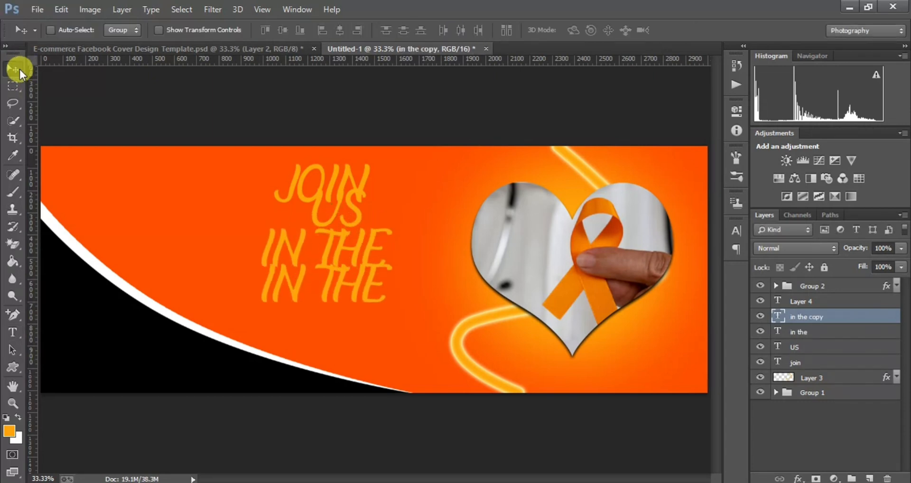
Replace the wording of the lower IN THE copy with FIGHT
key("t")
left_click(358, 296)
key("BackSpace")
key("BackSpace")
key("BackSpace")
key("BackSpace")
key("BackSpace")
key("BackSpace")
type("fight")
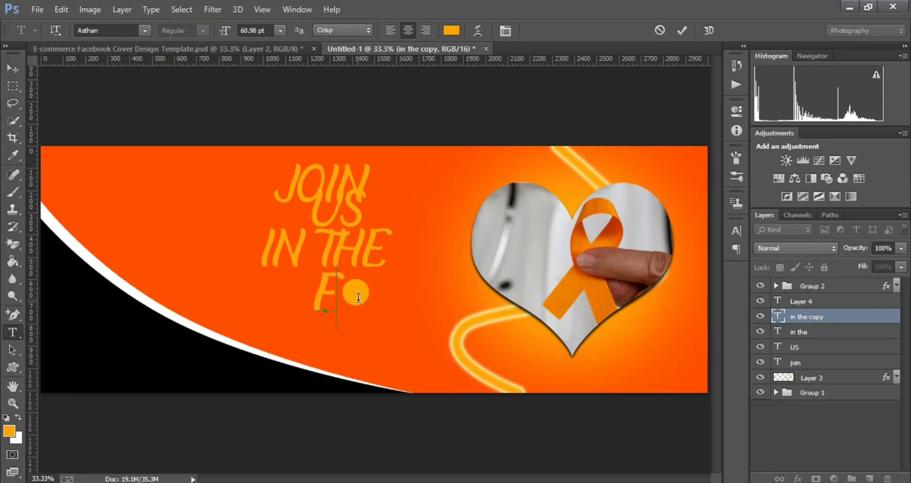
left_click(13, 69)
Try coloring the US text white and undo the color change
left_click(816, 349)
double_click(816, 349)
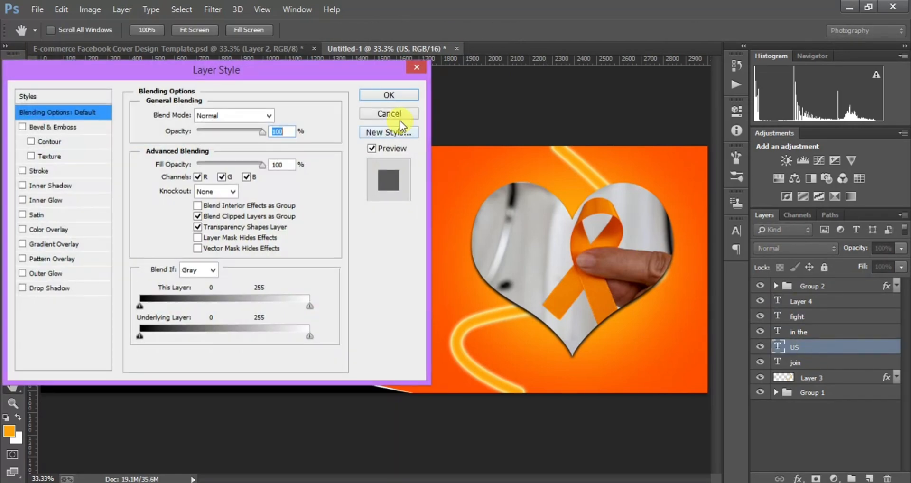
left_click(398, 120)
left_click(736, 231)
left_click(693, 314)
key("Return")
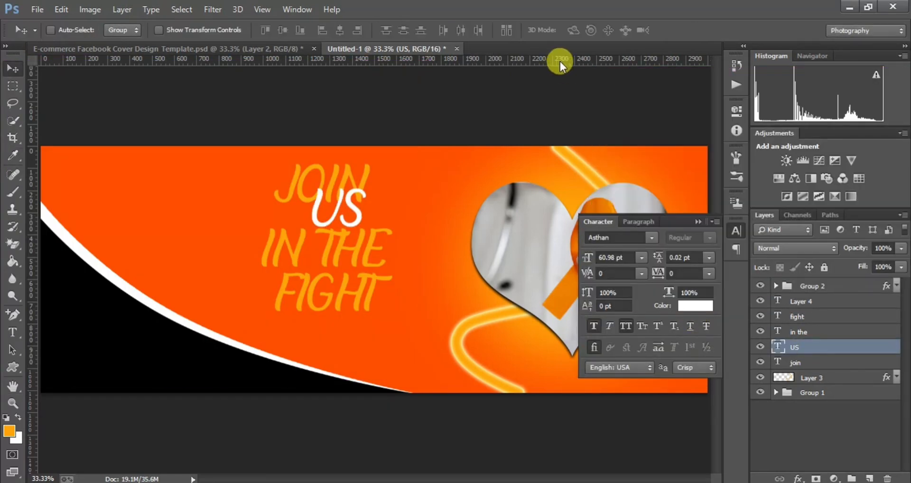
left_click(696, 221)
key("ctrl+z")
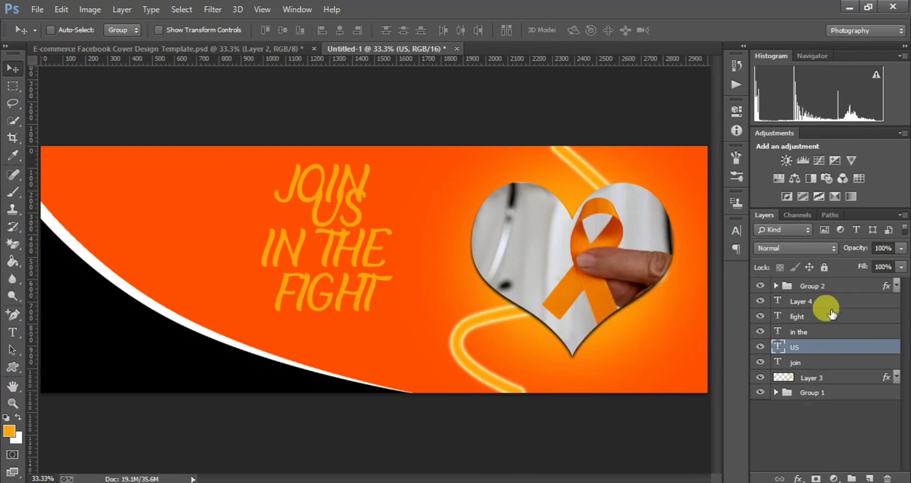
Change the JOIN text's color to white
left_click(797, 362)
left_click(736, 230)
left_click(695, 306)
left_click_drag(675, 190, 569, 68)
key("Return")
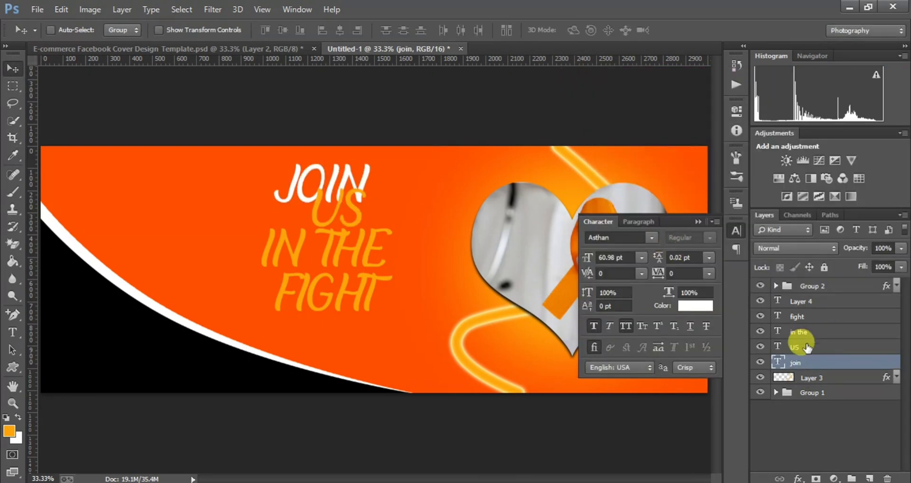
Change the color of the IN THE and FIGHT texts to white
left_click(801, 334)
left_click(695, 306)
left_click_drag(651, 228, 569, 71)
key("Return")
left_click(802, 316)
left_click(699, 306)
left_click_drag(664, 204, 571, 71)
key("Return")
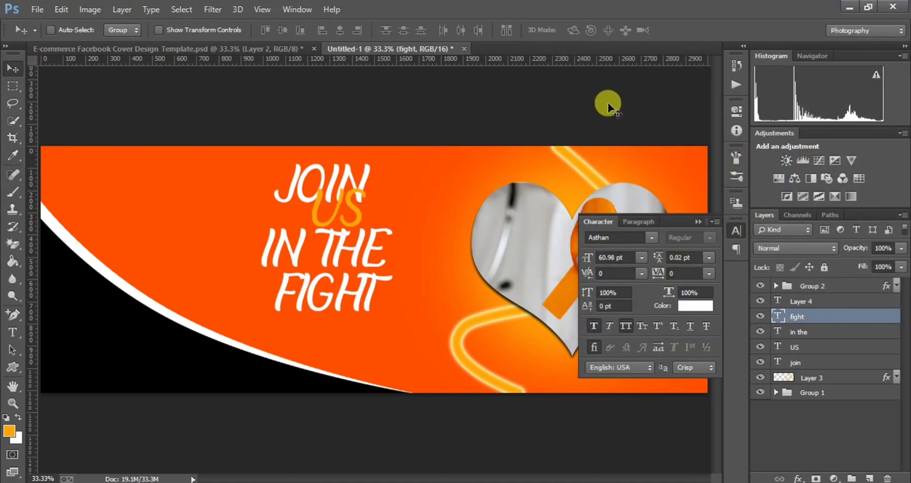
left_click(696, 221)
Give the US text layer a 1 px outside Stroke at 100% opacity and collapse its effects list
left_click(813, 347)
double_click(814, 347)
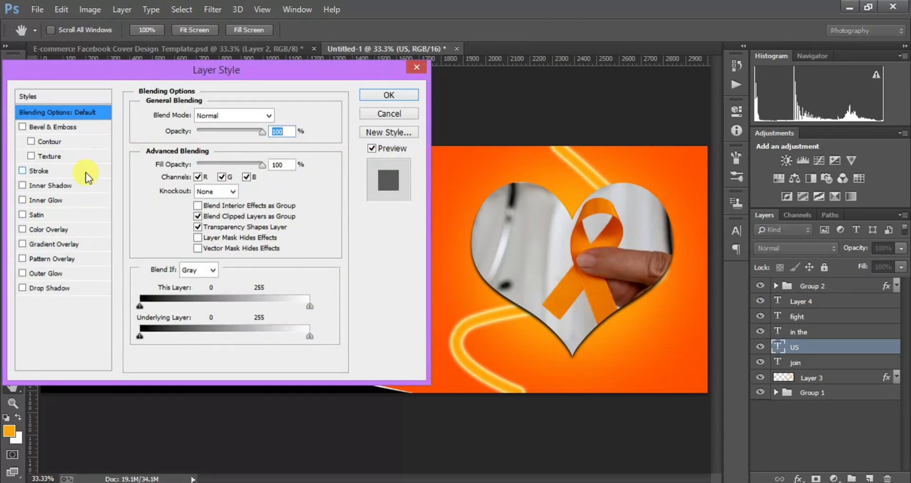
left_click(89, 172)
left_click(169, 206)
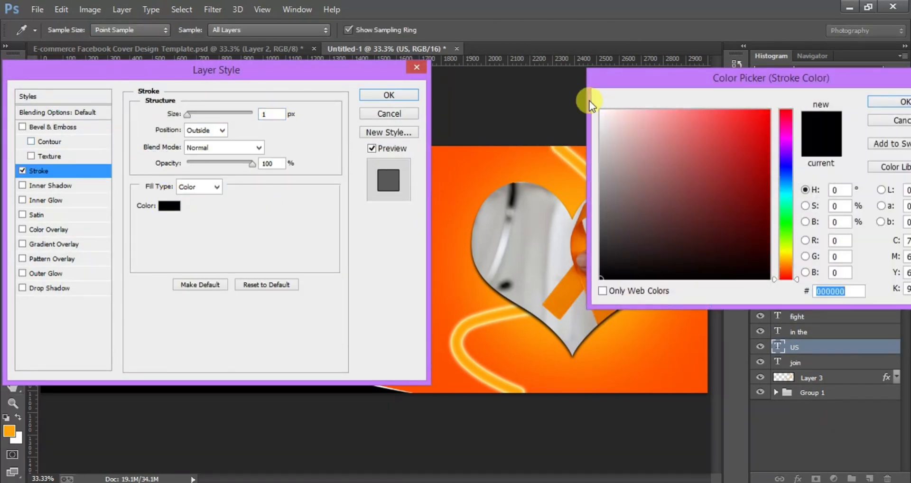
key("Return")
key("Return")
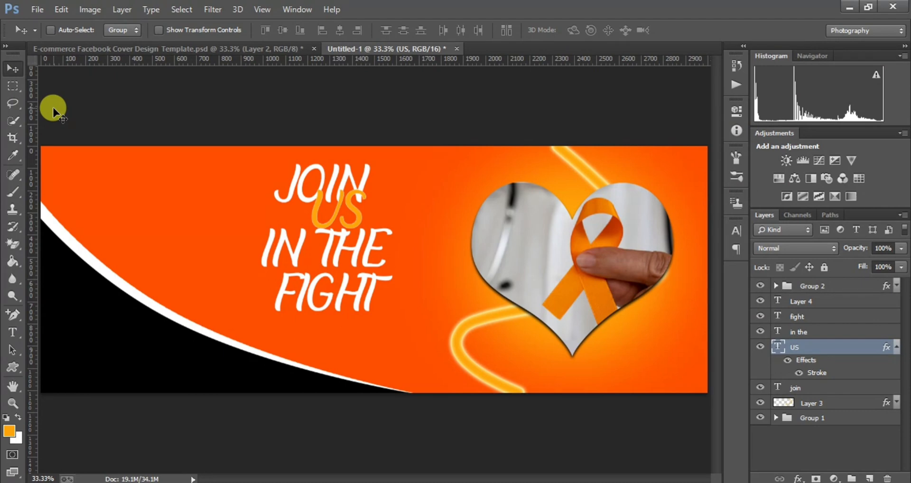
left_click(895, 347)
Group the text layers from FIGHT down to JOIN
left_click(809, 317)
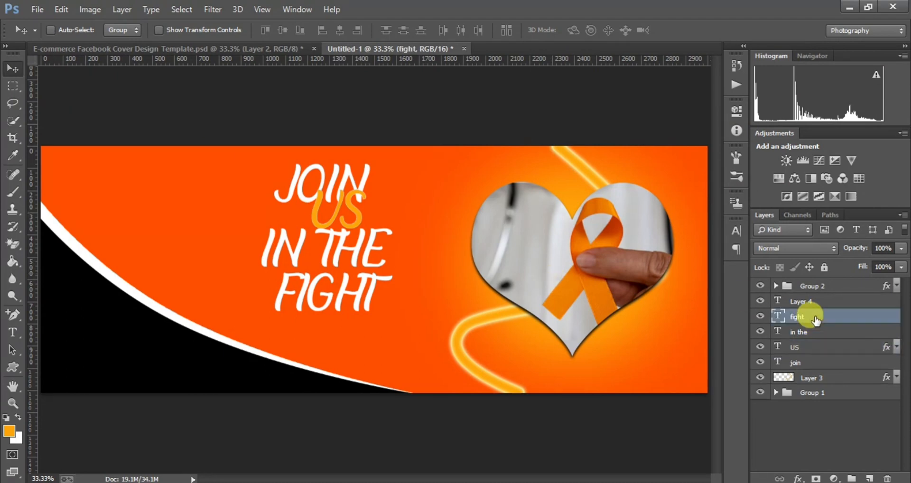
left_click(808, 363, "shift")
key("ctrl+g")
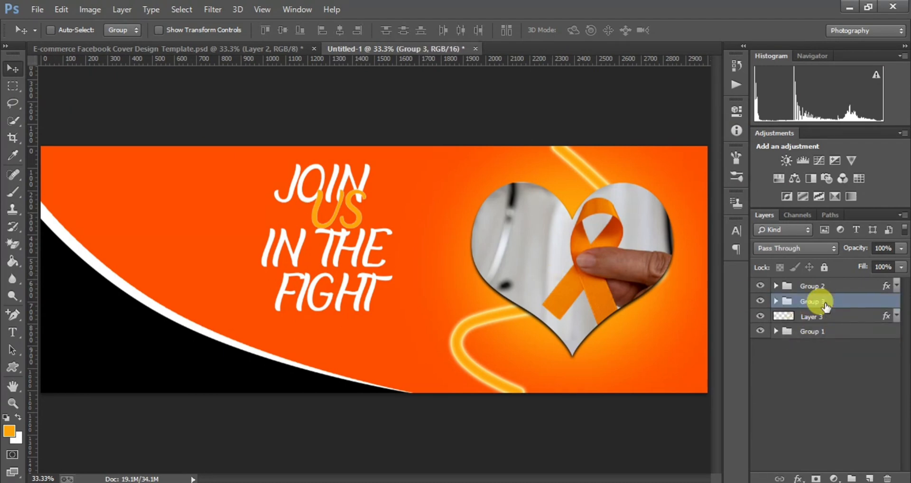
Center the slogan group horizontally and vertically on the canvas
key("ctrl+a")
left_click(339, 30)
left_click(283, 30)
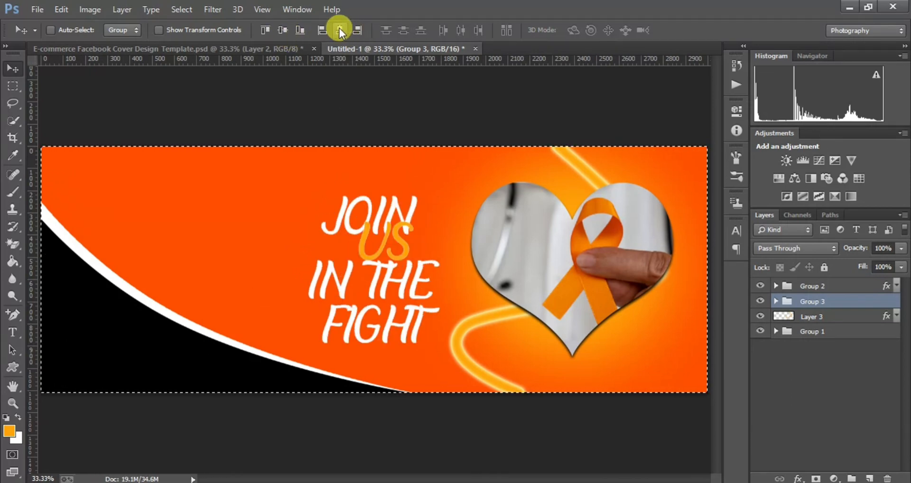
key("ctrl+d")
Nudge the slogan group left and slightly up, between the curved black corner and the heart
key("shift+Left")
key("shift+Left")
key("shift+Left")
key("shift+Left")
key("shift+Left")
key("shift+Left")
key("shift+Left")
key("shift+Left")
key("shift+Left")
key("shift+Left")
key("shift+Left")
key("shift+Left")
key("shift+Left")
key("shift+Left")
key("shift+Left")
key("shift+Left")
key("shift+Left")
key("shift+Left")
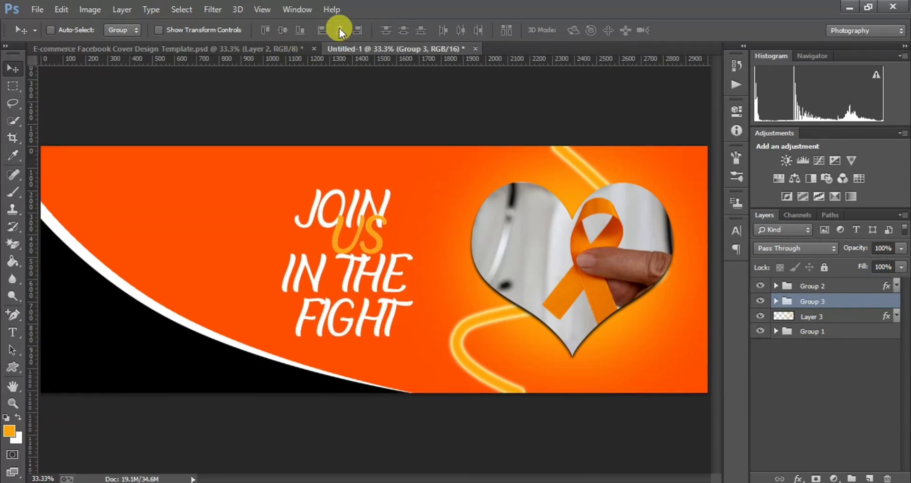
key("shift+Left")
key("shift+Left")
key("shift+Left")
key("shift+Left")
key("shift+Left")
key("shift+Left")
key("shift+Left")
key("shift+Left")
key("shift+Up")
key("shift+Up")
key("shift+Up")
key("shift+Up")
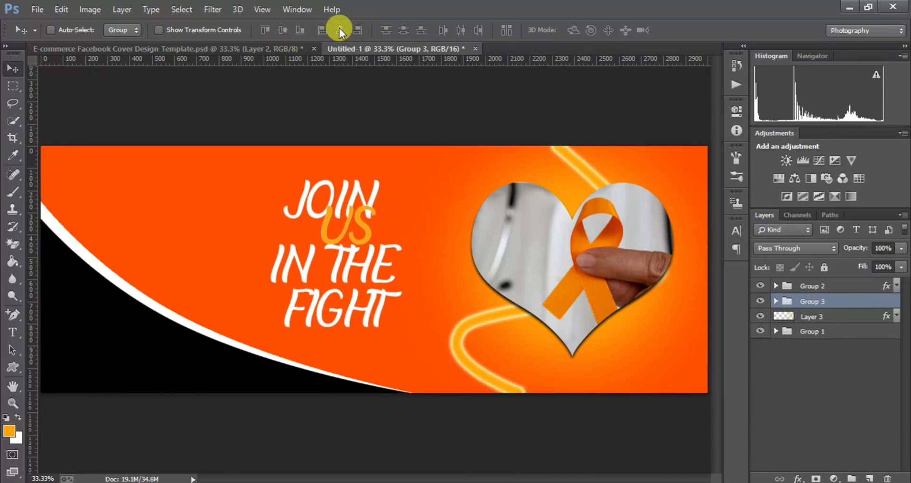
key("shift+Left")
key("shift+Left")
key("shift+Left")
key("shift+Left")
key("shift+Left")
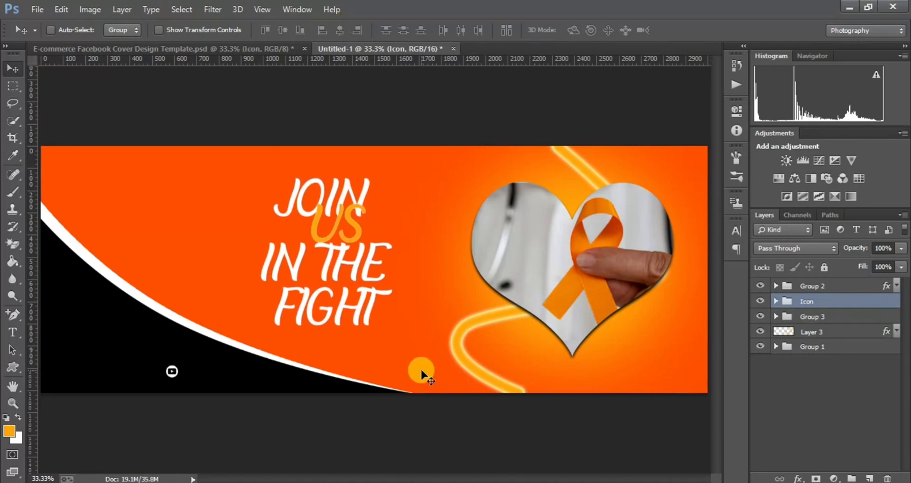
Paste the Instagram icon, place it in the black corner and erase its surrounding background
key("ctrl+v")
left_click_drag(335, 256, 67, 332)
left_click(13, 262)
left_click(130, 327)
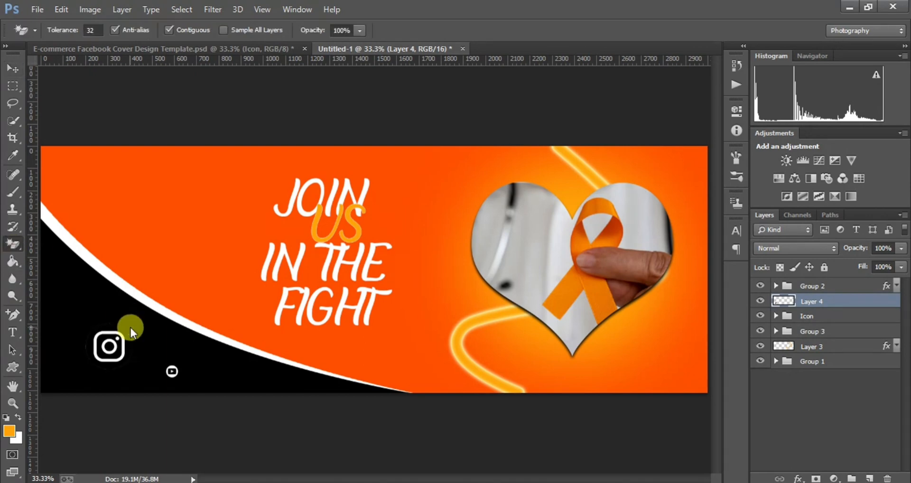
Try recoloring the pasted Instagram icon by filling its circle with white and its frame with black
left_click(10, 70)
key("ctrl+plus")
key("ctrl+plus")
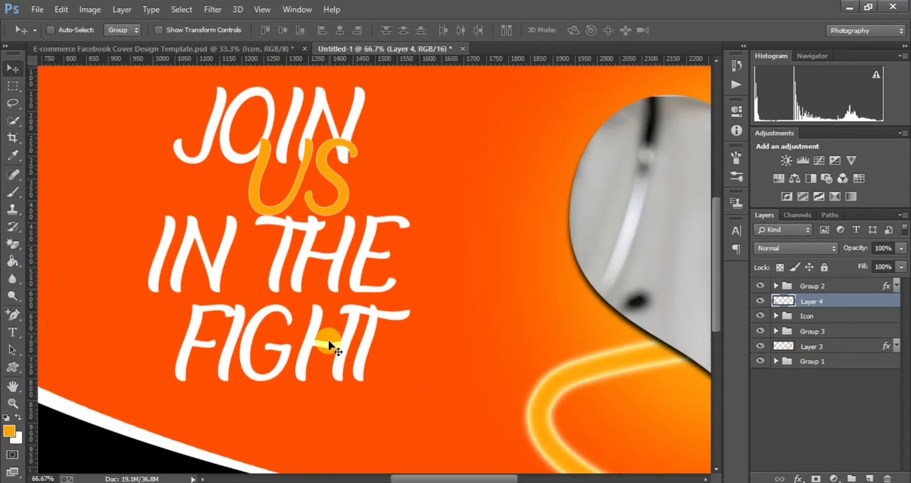
left_click_drag(505, 479, 404, 478)
left_click_drag(718, 233, 718, 278)
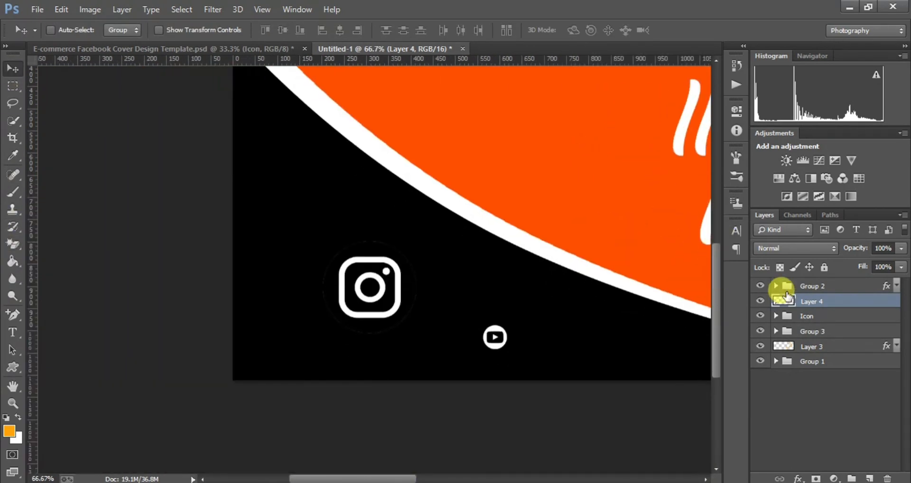
left_click(13, 261)
left_click(18, 417)
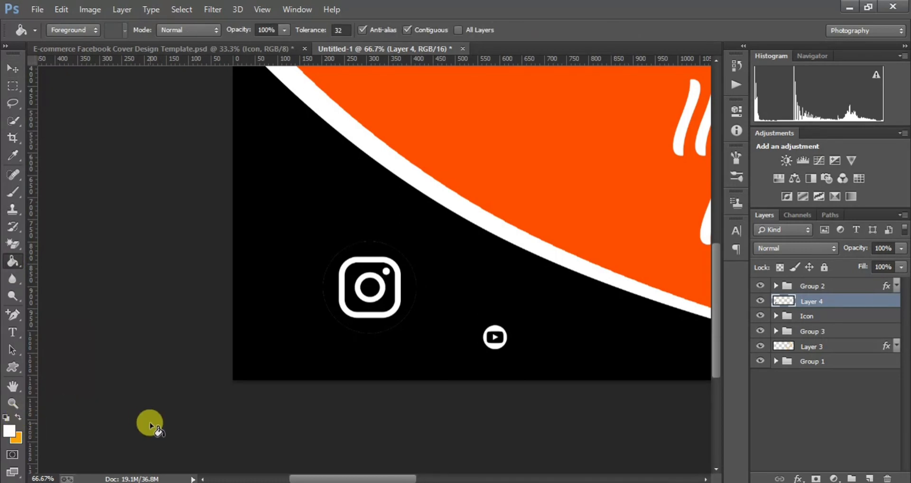
left_click(352, 320)
left_click(9, 431)
left_click(556, 335)
key("Return")
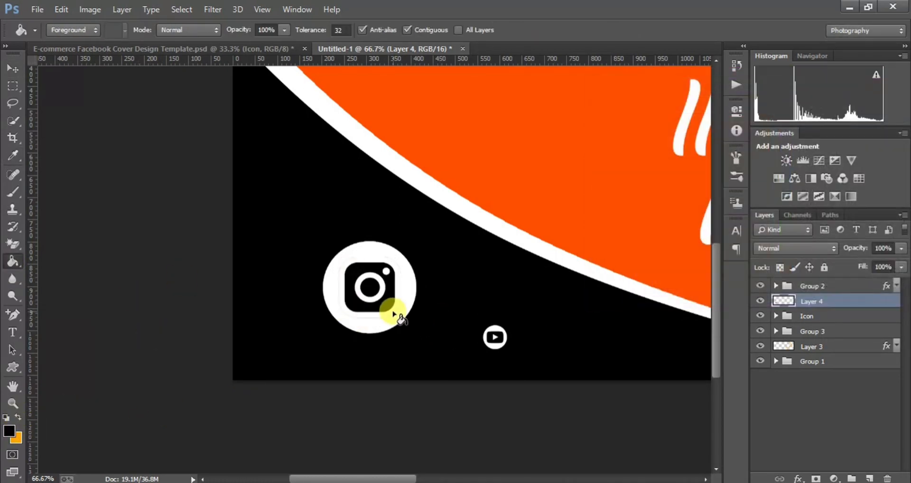
left_click(394, 314)
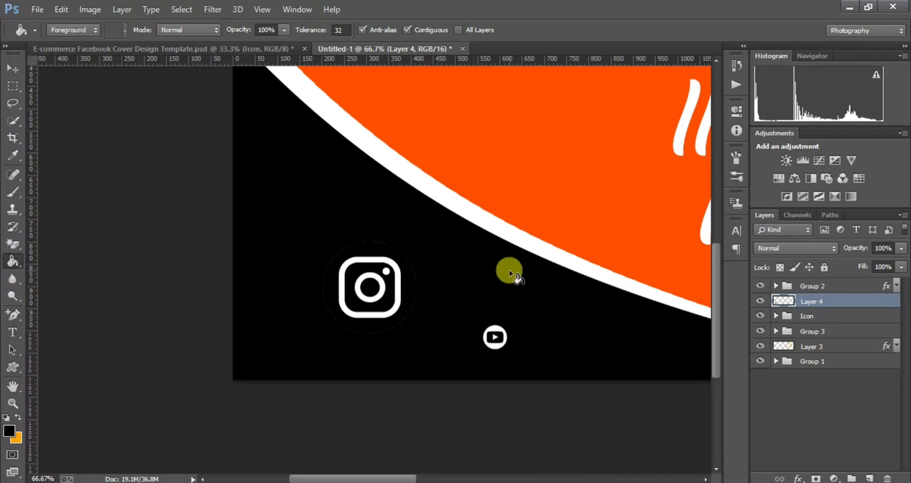
Enlarge the sheet of six social media icons and move it to the left of the heart
key("v")
key("ctrl+0")
key("ctrl+t")
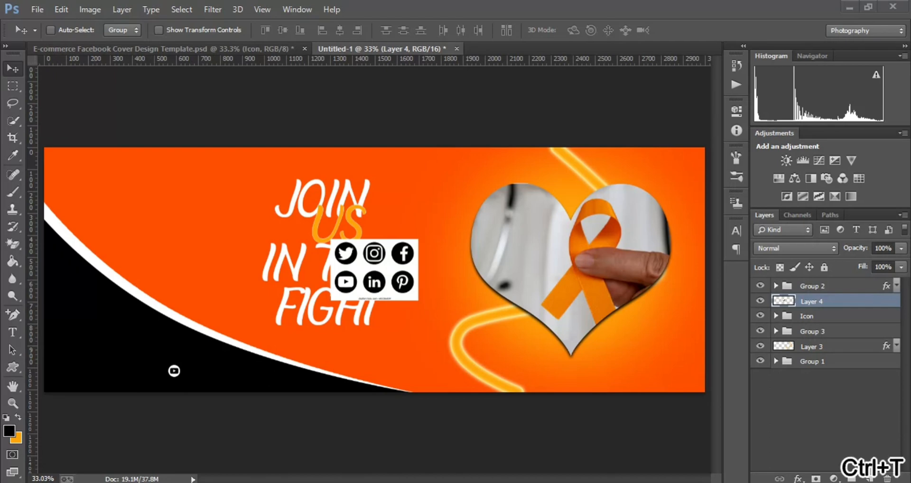
left_click_drag(417, 300, 517, 369)
key("Return")
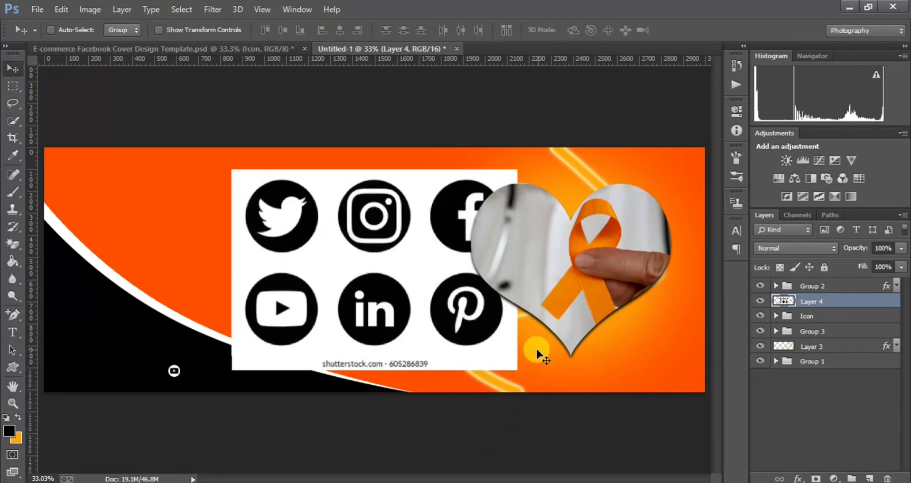
left_click_drag(434, 263, 366, 263)
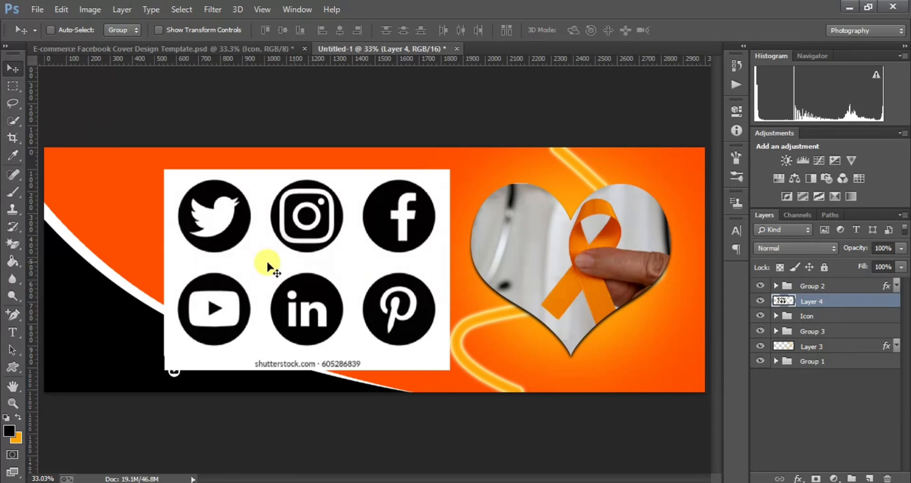
left_click(12, 138)
left_click(12, 86)
left_click_drag(171, 170, 258, 257)
key("ctrl+j")
key("Delete")
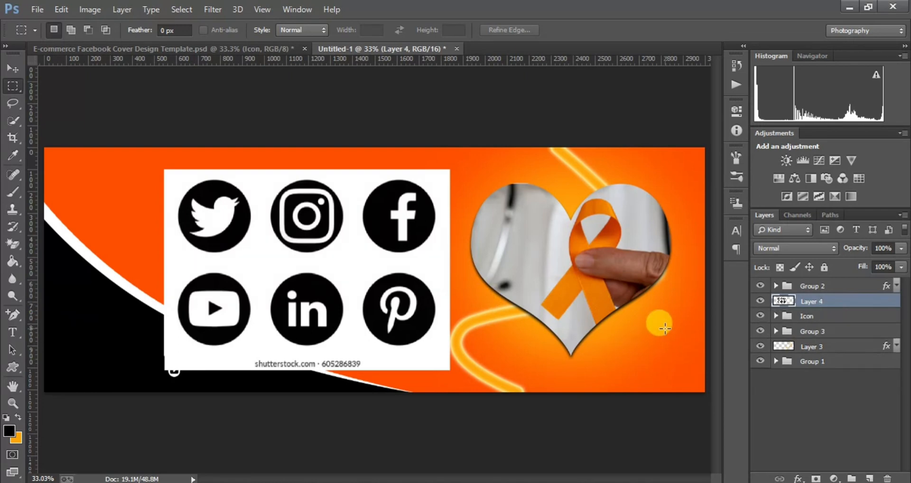
Copy the Instagram and Pinterest icons from the sheet onto their own separate layers
left_click_drag(261, 169, 444, 353)
key("ctrl+j")
left_click(755, 315)
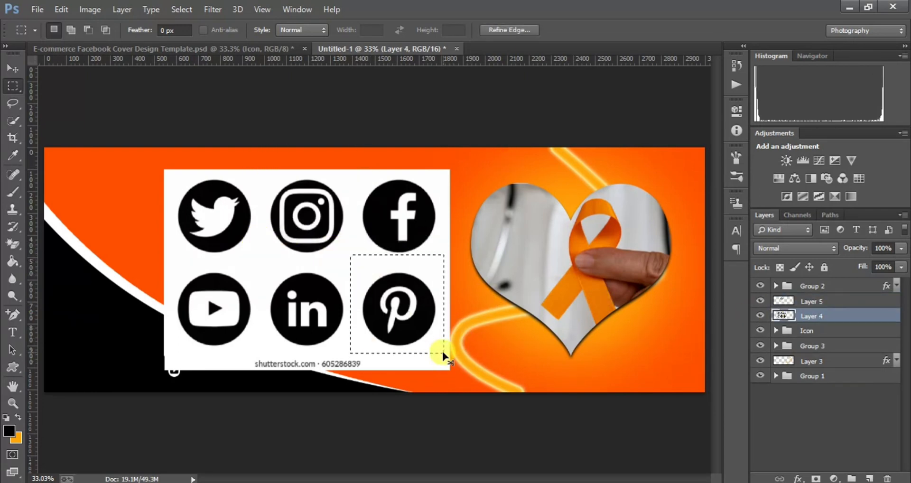
key("ctrl+j")
left_click(11, 66)
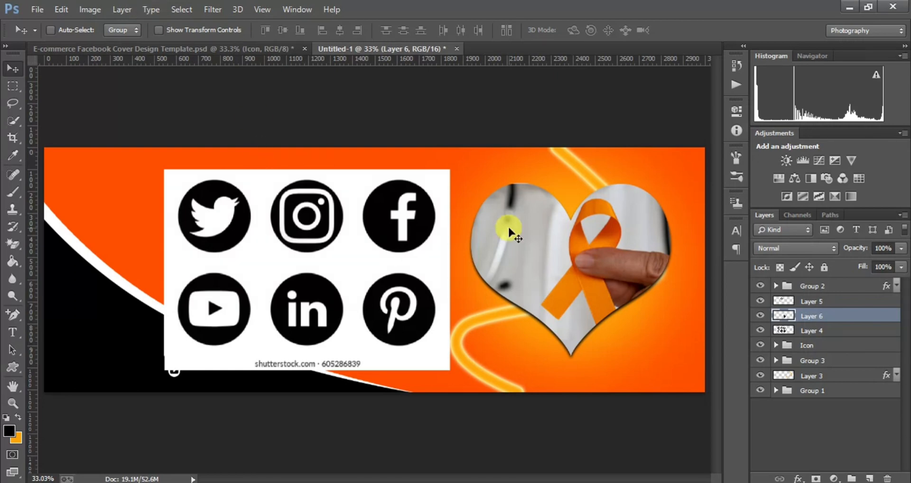
Delete the layer holding the full sheet of six icons
left_click(759, 315)
left_click(759, 315)
left_click(760, 329)
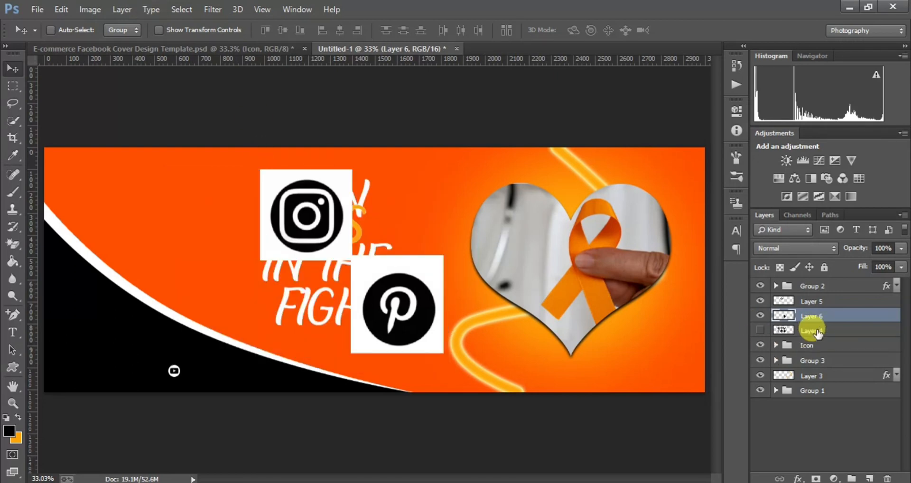
left_click(812, 331)
key("Delete")
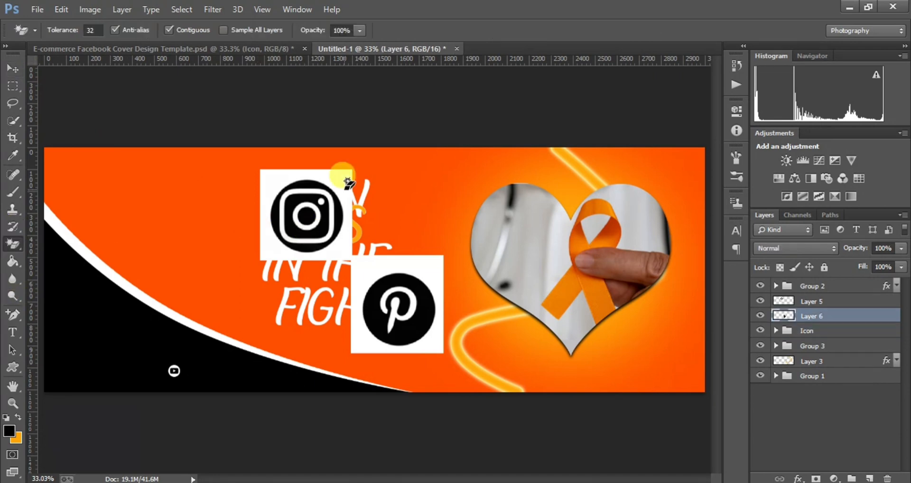
Erase the white backgrounds around the Pinterest and Instagram icons with the Magic Eraser
left_click(345, 190)
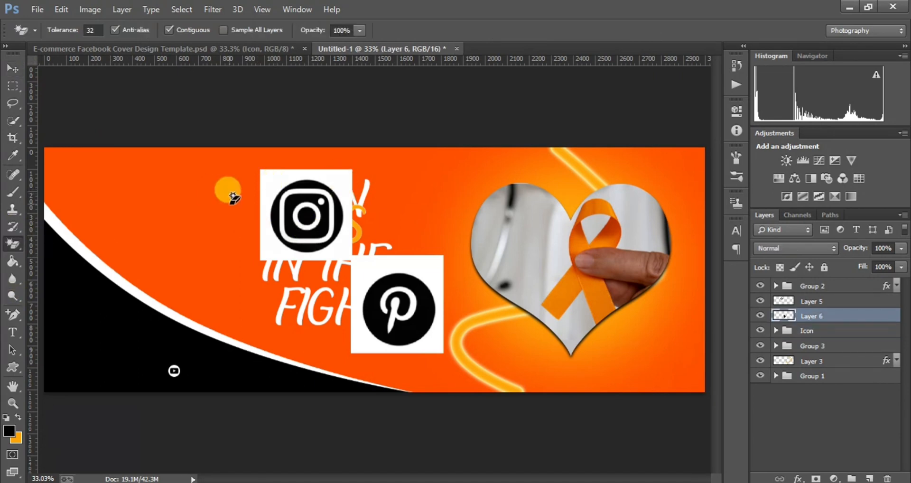
left_click(427, 268)
left_click(785, 301)
left_click(348, 170)
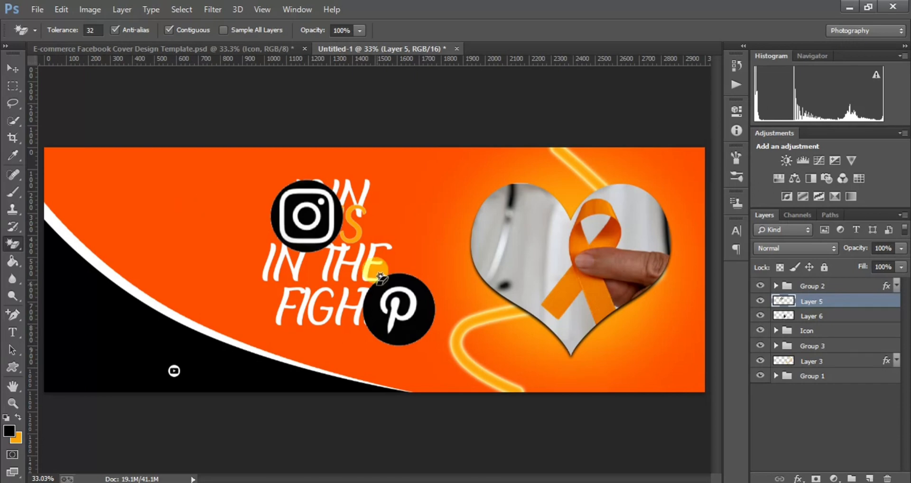
key("v")
left_click(16, 245)
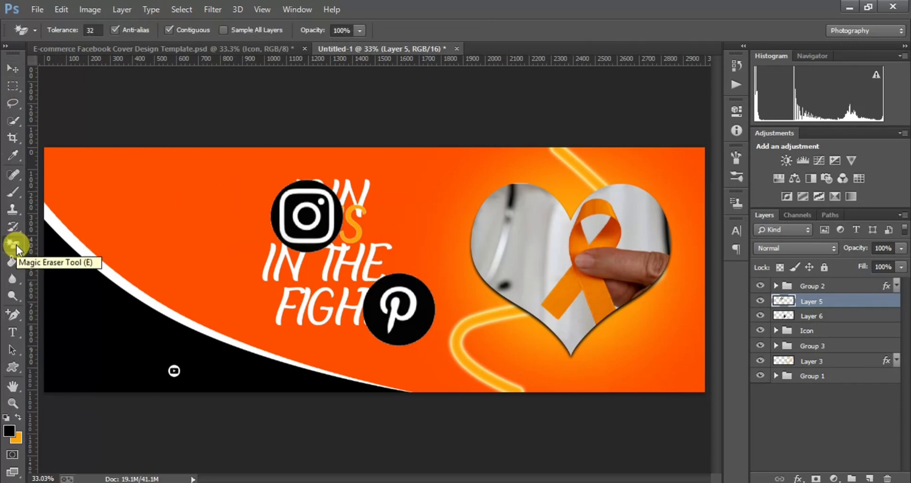
left_click(318, 216)
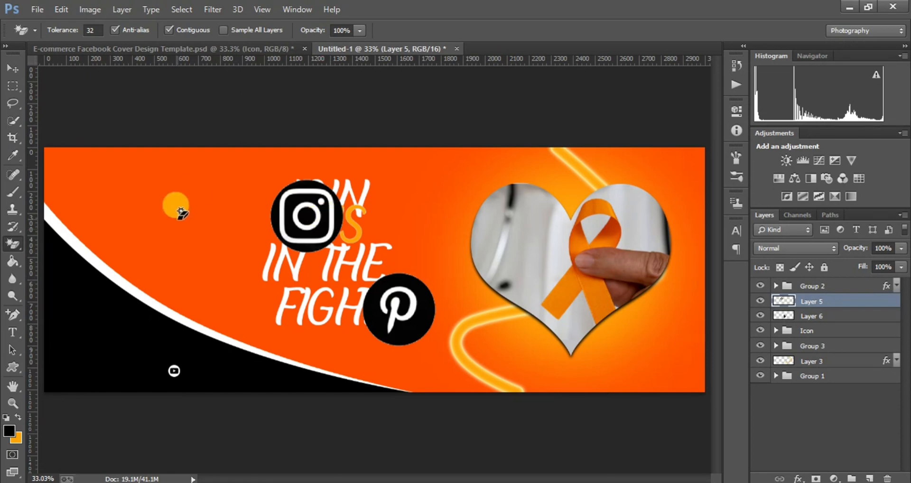
left_click(13, 68)
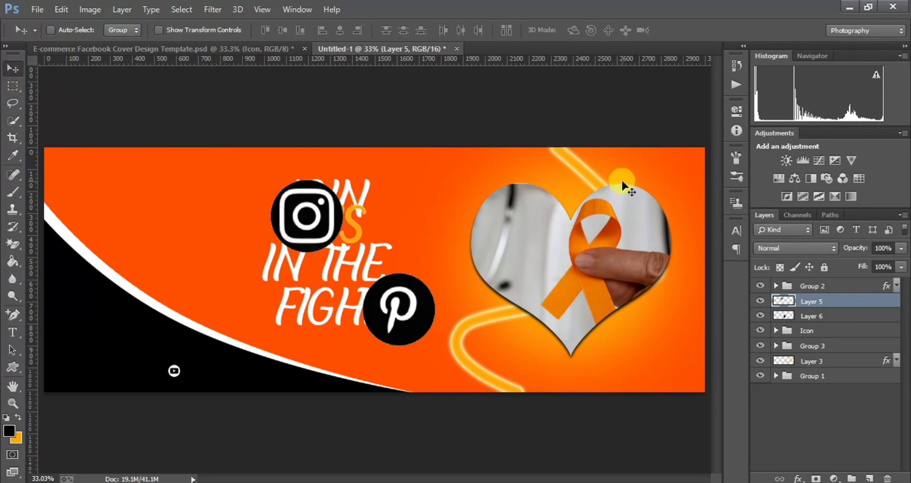
Try an Outer Glow effect on the Instagram icon's layer
double_click(826, 299)
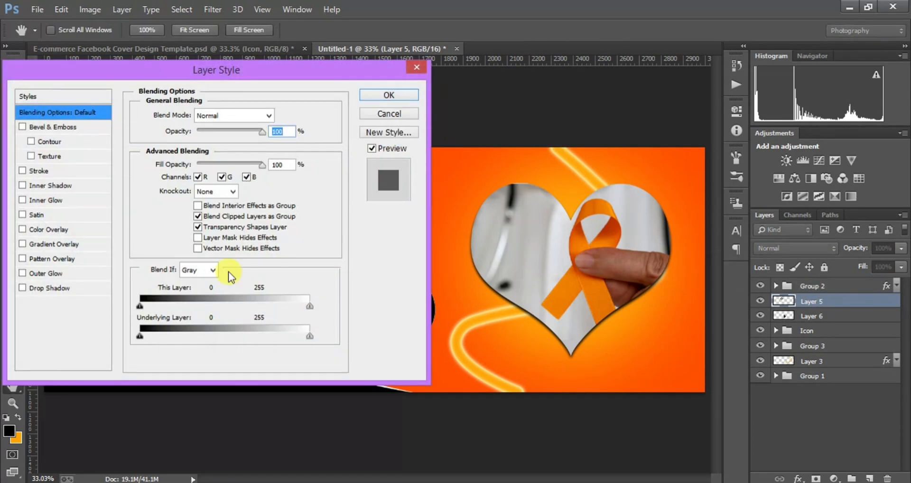
left_click(46, 273)
left_click_drag(186, 68, 601, 29)
left_click(418, 232)
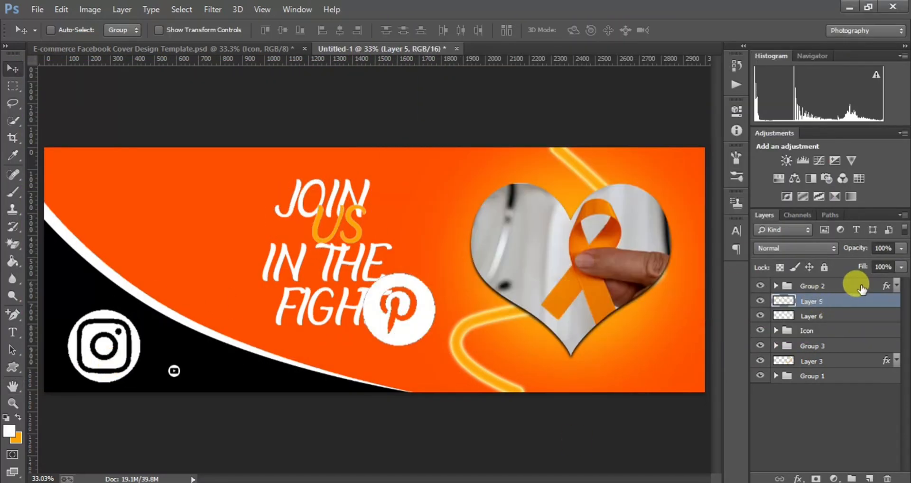
Move the white Pinterest icon into the black corner and scale it down
left_click(811, 316)
left_click_drag(425, 307, 163, 337)
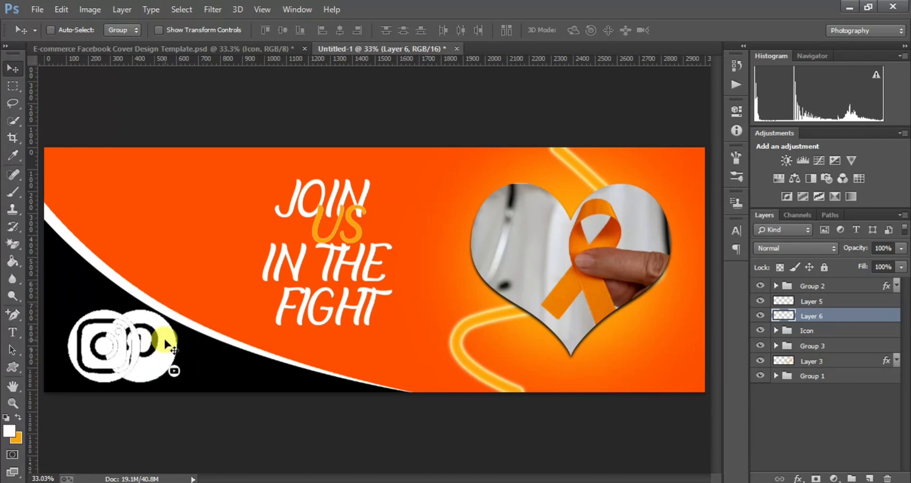
key("ctrl+t")
left_click_drag(175, 305, 140, 337)
key("Return")
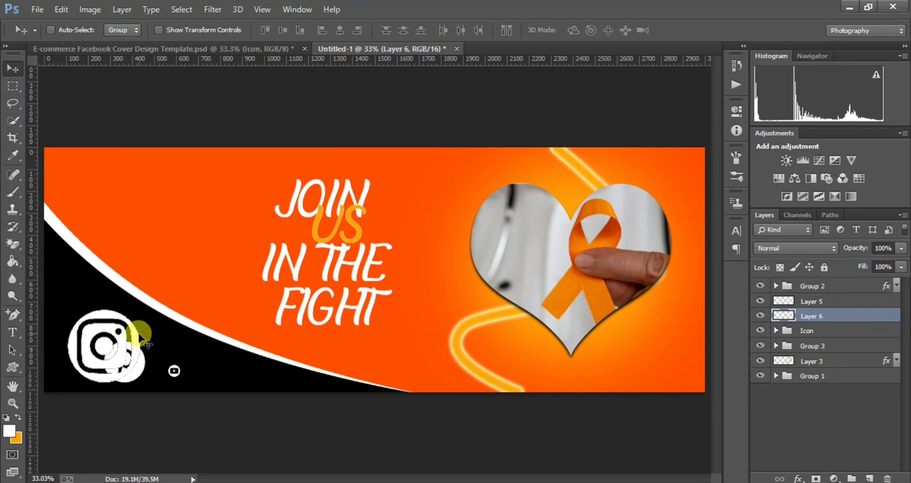
Hide the Instagram icon's layer and shrink the Pinterest icon further, placing it left of the YouTube icon
left_click(760, 301)
key("ctrl+t")
key("Return")
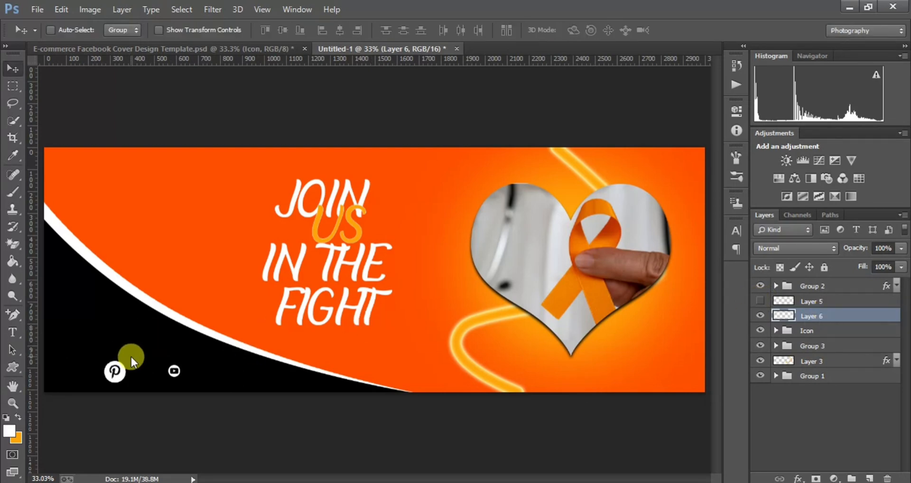
Scale the Pinterest icon down to about 73% beside the YouTube icon
key("ctrl+plus")
key("ctrl+plus")
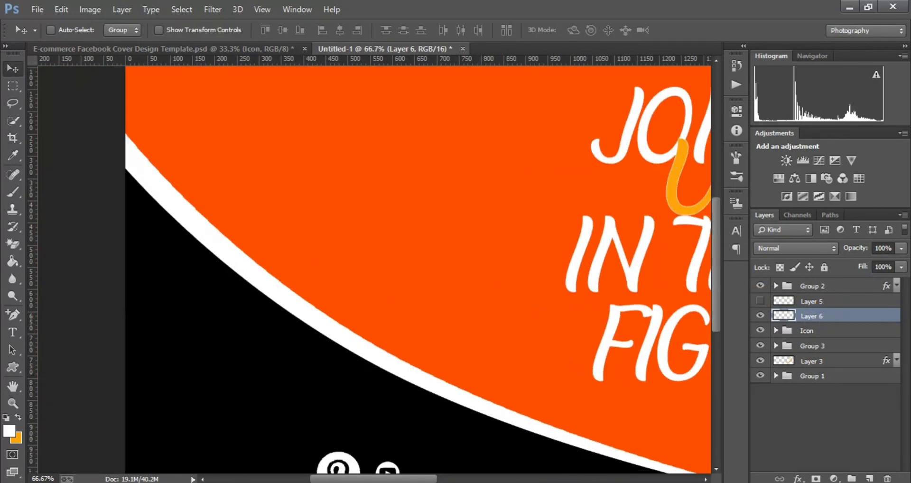
scroll(719, 311, "down", 3)
key("ctrl+t")
left_click_drag(361, 347, 354, 342)
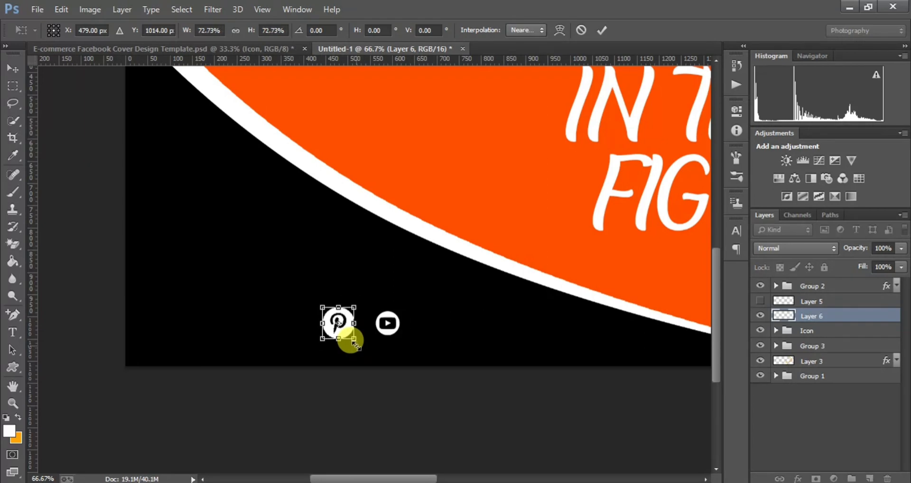
key("Return")
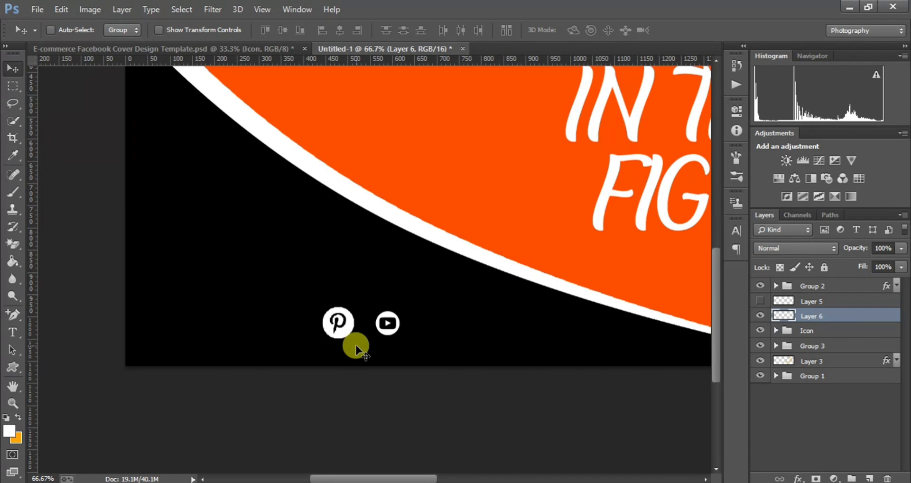
Shrink the Pinterest icon slightly to nearly the YouTube icon's size and nudge it right
key("ctrl+t")
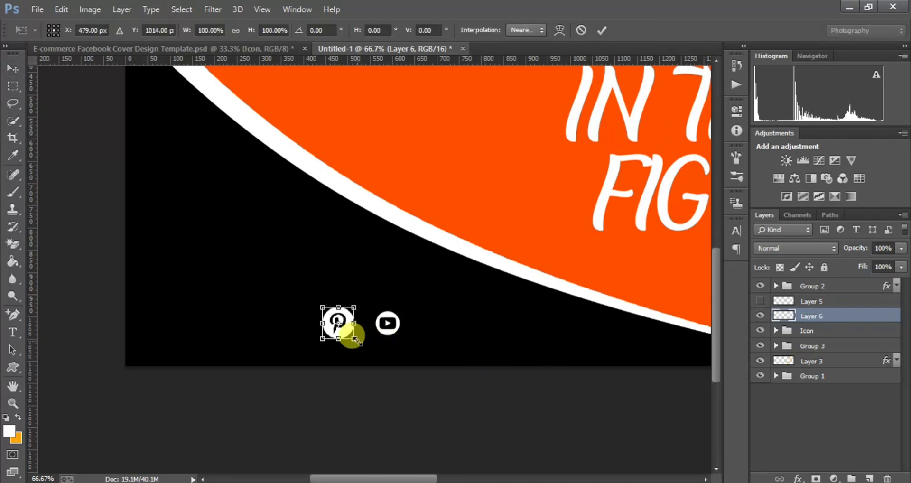
left_click_drag(350, 331, 346, 329)
key("Return")
key("Right")
key("Right")
key("Right")
key("Right")
key("Right")
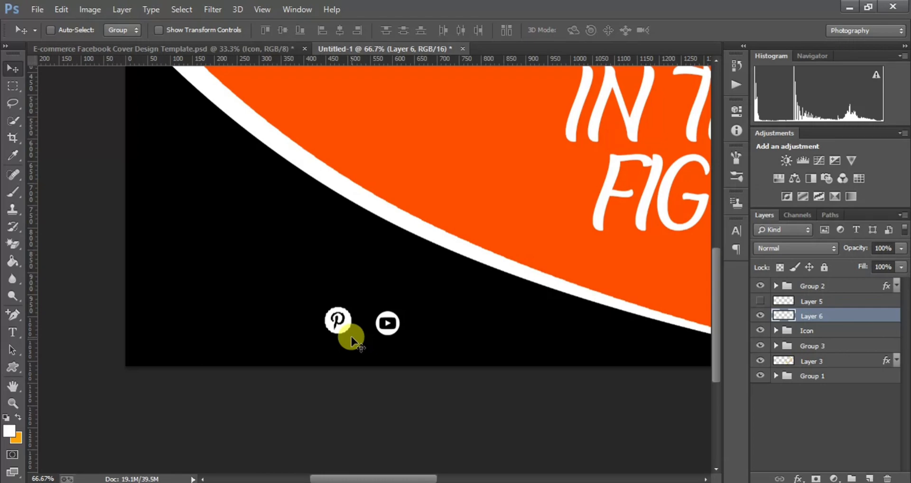
Show the Instagram icon's layer again, scale the icon down and place it left of the Pinterest icon
left_click(760, 300)
left_click(806, 301)
key("ctrl+t")
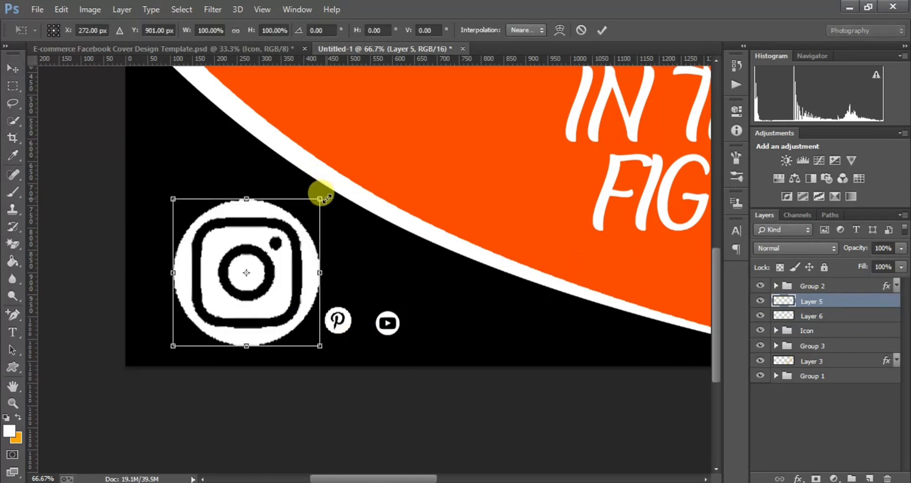
left_click_drag(319, 199, 293, 320)
key("Return")
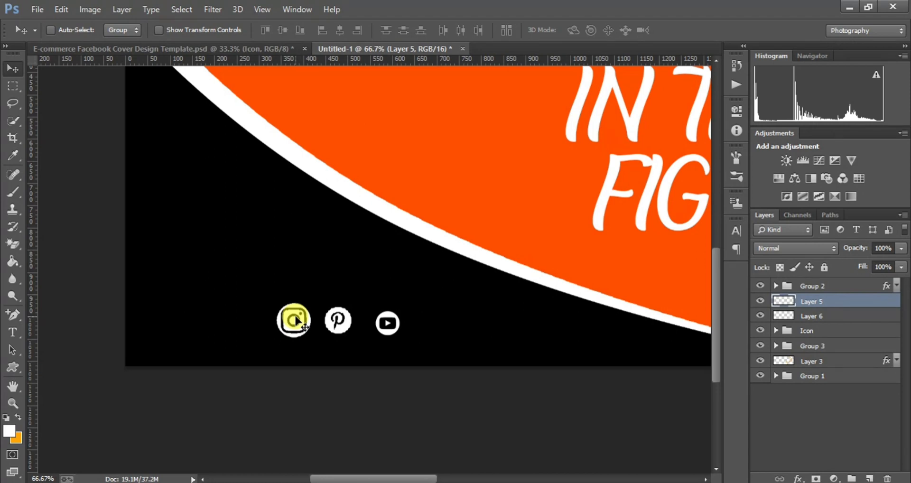
Scale the Instagram icon down to about 82%
key("ctrl+t")
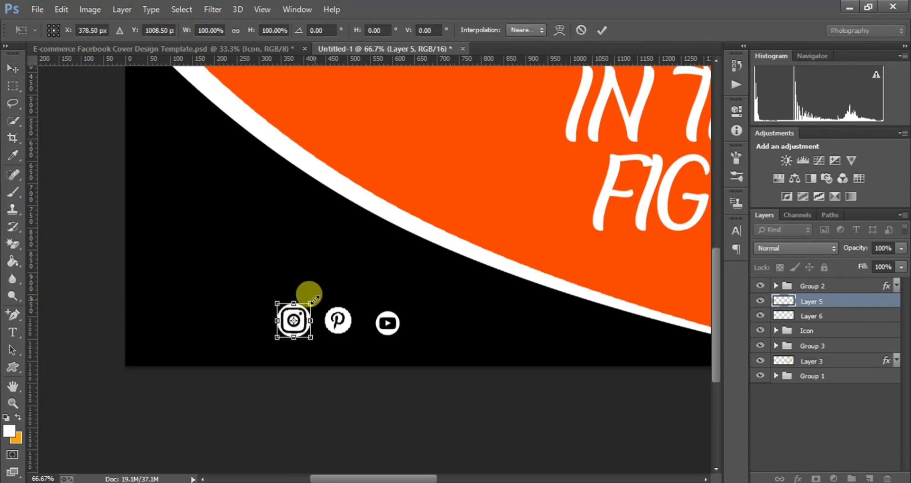
left_click_drag(311, 303, 297, 294)
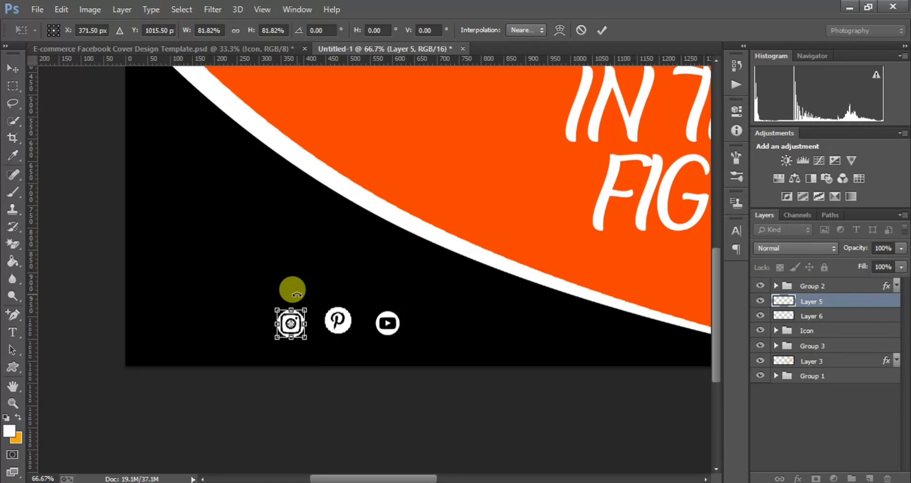
key("Return")
Nudge the Instagram icon up and right so it lines up closely with the Pinterest icon
key("Up")
key("Up")
key("Up")
key("Up")
key("Up")
key("Up")
key("Up")
key("Up")
key("Up")
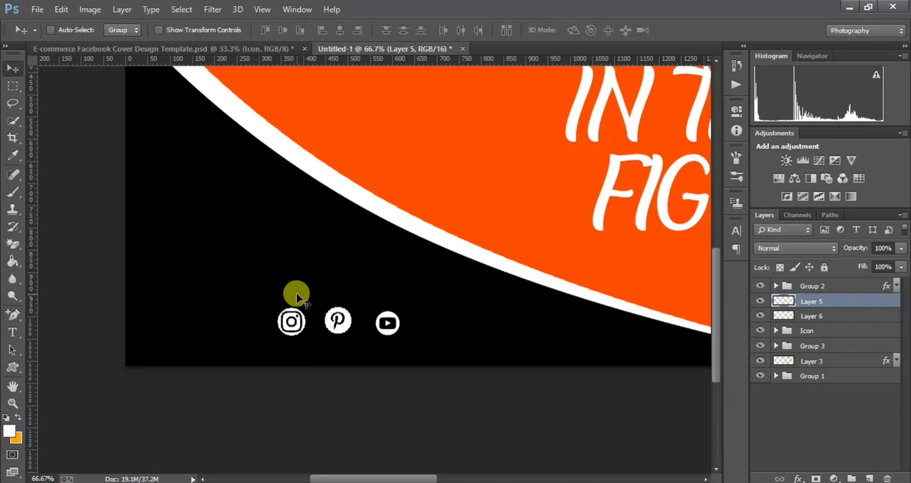
key("Right")
key("Right")
key("Right")
key("Right")
key("Right")
key("Right")
key("Right")
key("Right")
key("Right")
key("Right")
key("Right")
key("Right")
key("ctrl+0")
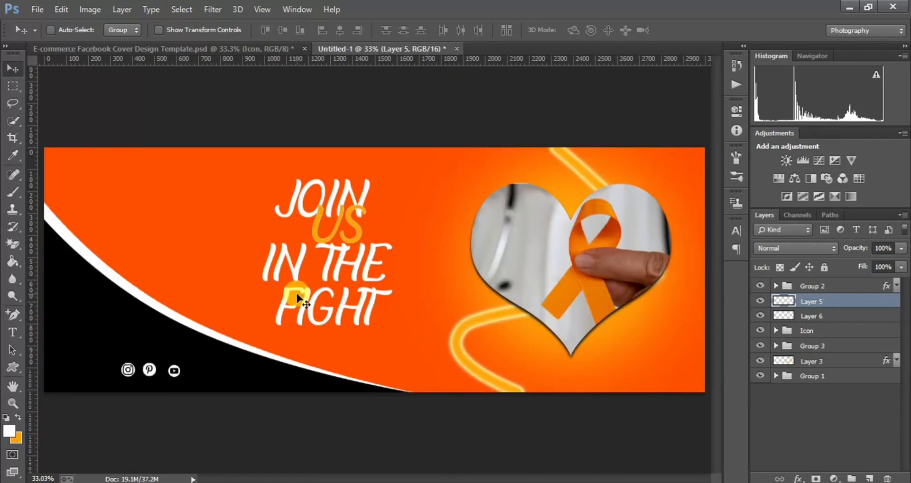